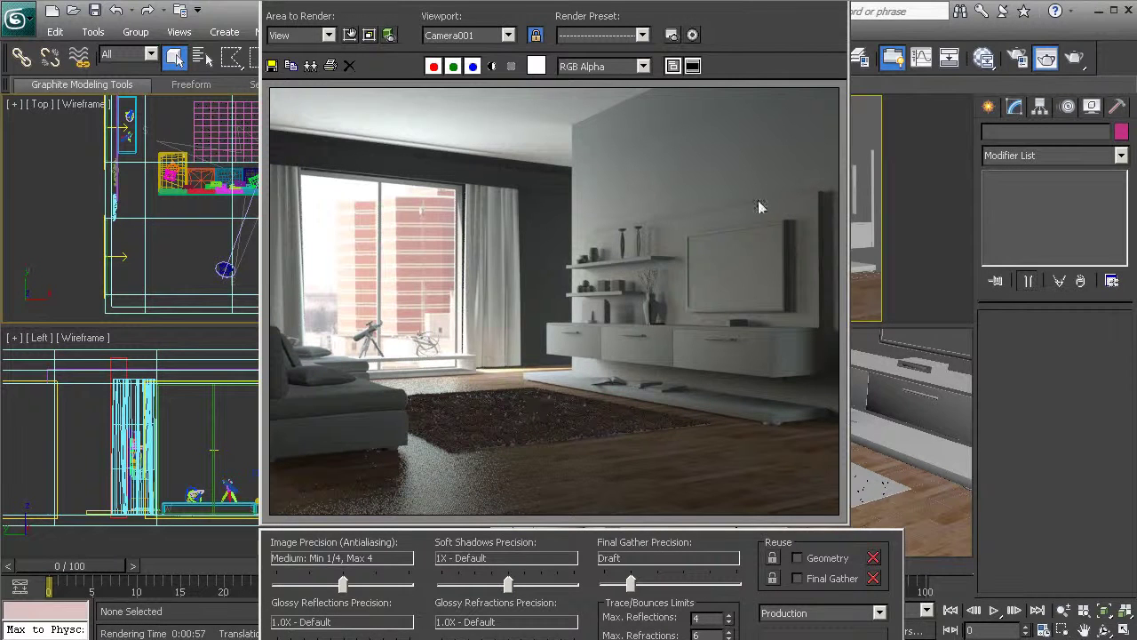
Step: Examine the room layout from above and the dark areas in the last rendered image of the camera view
{"action": "left_click", "coordinate": [835, 2]}
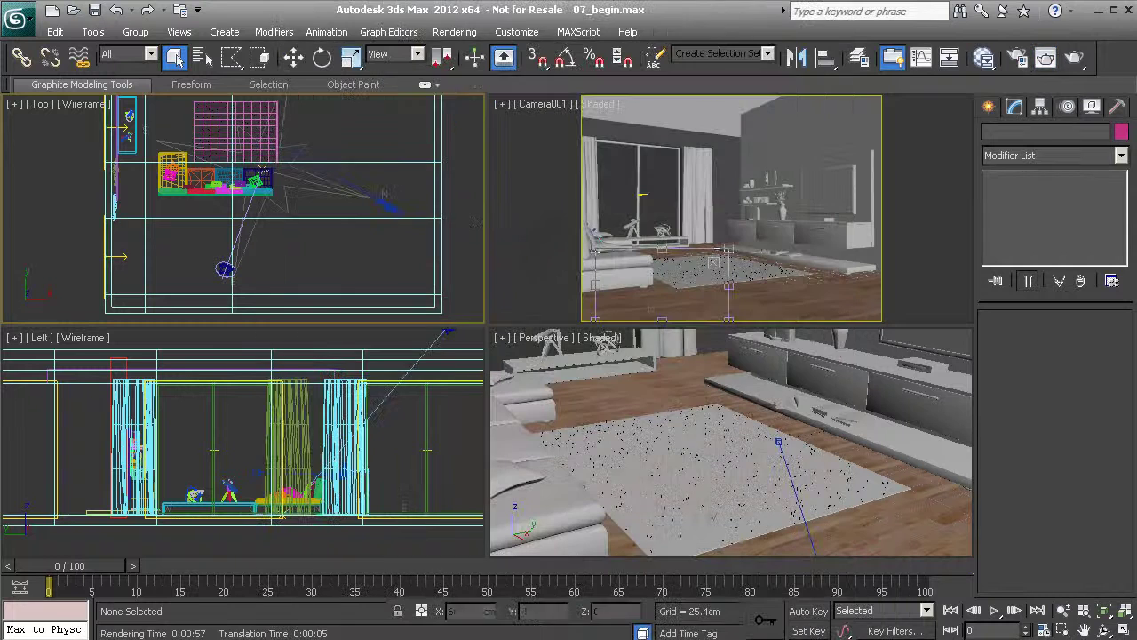
{"action": "middle_click_drag", "start_coordinate": [331, 232], "coordinate": [300, 297]}
{"action": "scroll", "coordinate": [278, 266], "scroll_direction": "down", "scroll_amount": 6}
{"action": "scroll", "coordinate": [301, 297], "scroll_direction": "up", "scroll_amount": 1}
{"action": "scroll", "coordinate": [253, 222], "scroll_direction": "up", "scroll_amount": 2}
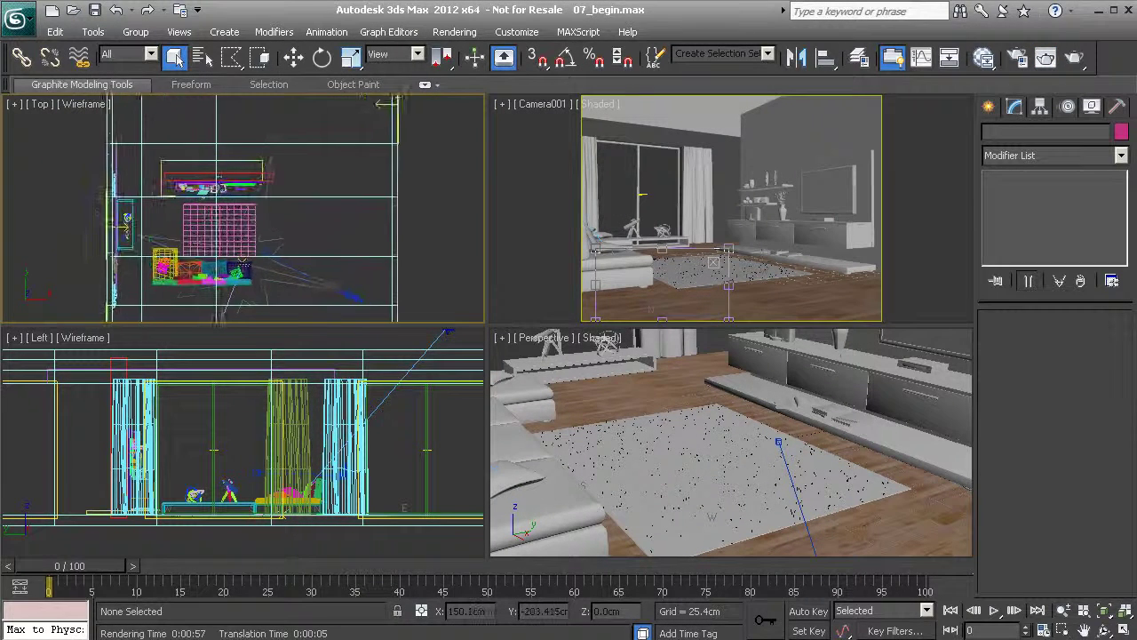
{"action": "middle_click_drag", "start_coordinate": [255, 226], "coordinate": [259, 208]}
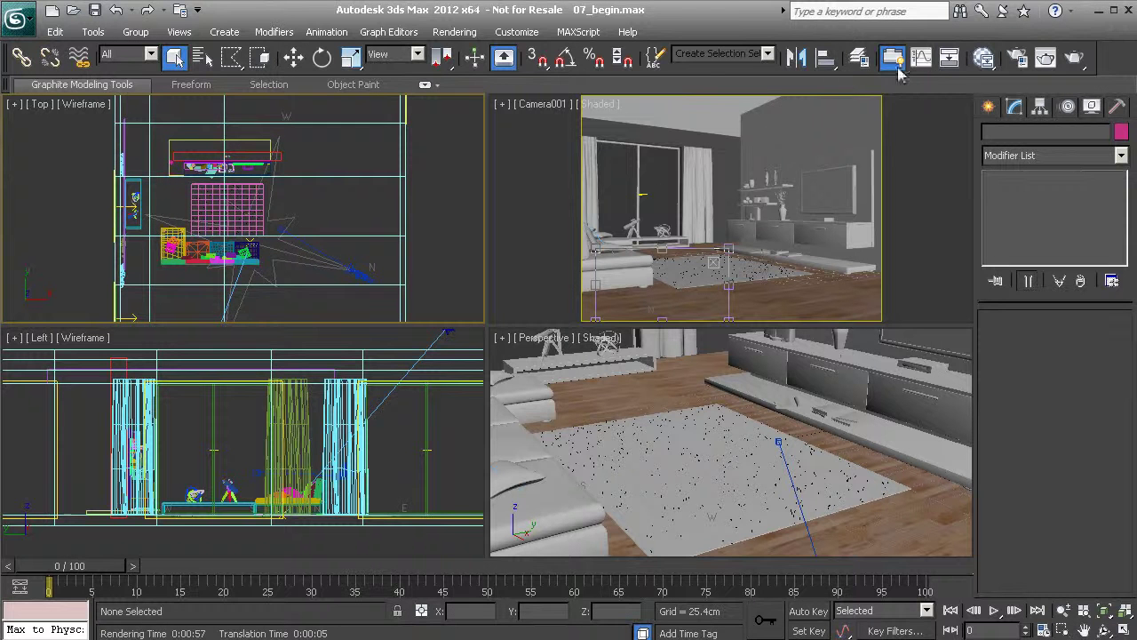
{"action": "left_click", "coordinate": [1044, 66]}
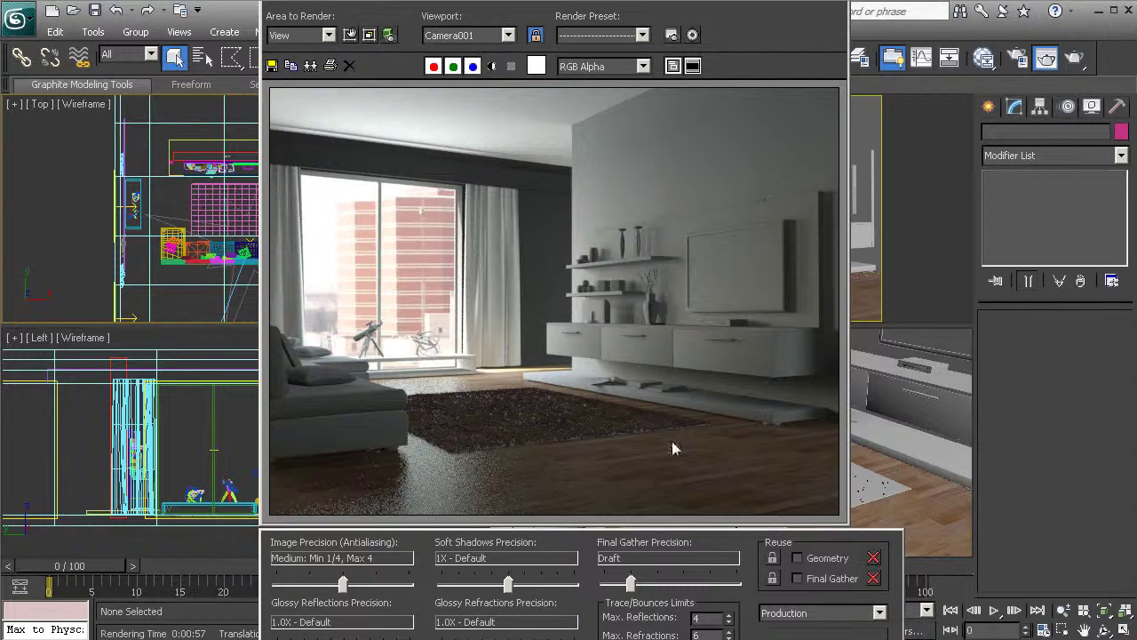
{"action": "left_click", "coordinate": [836, 2]}
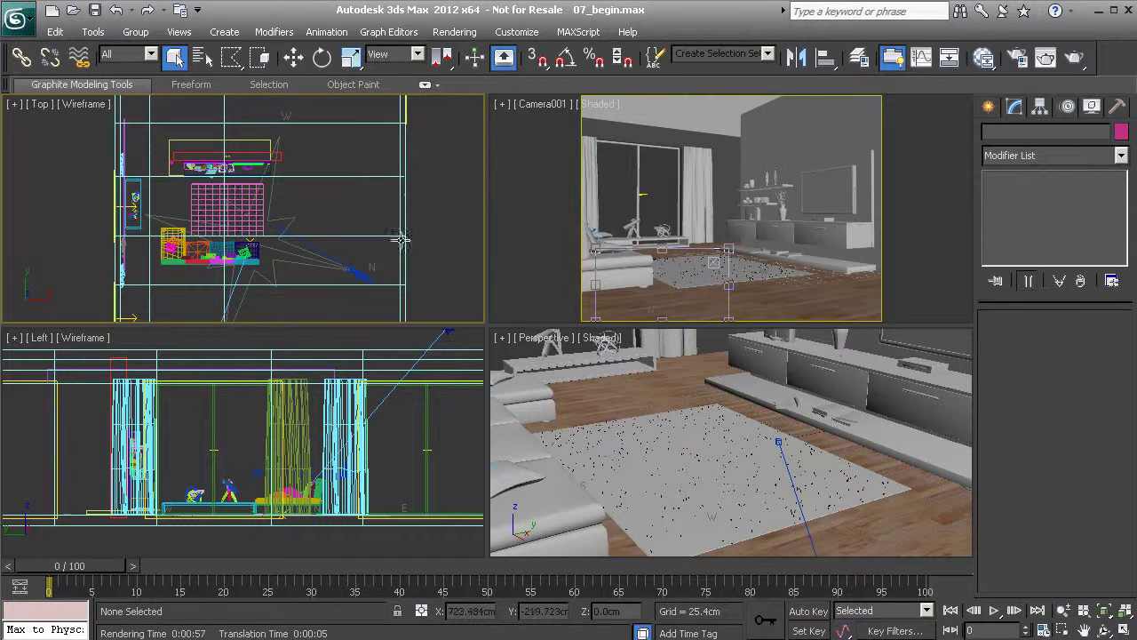
Step: Create a photometric Free Light on the floor plan in the open area beside the sofa, opposite the window wall
{"action": "middle_click_drag", "start_coordinate": [362, 237], "coordinate": [291, 219]}
{"action": "scroll", "coordinate": [291, 242], "scroll_direction": "up", "scroll_amount": 2}
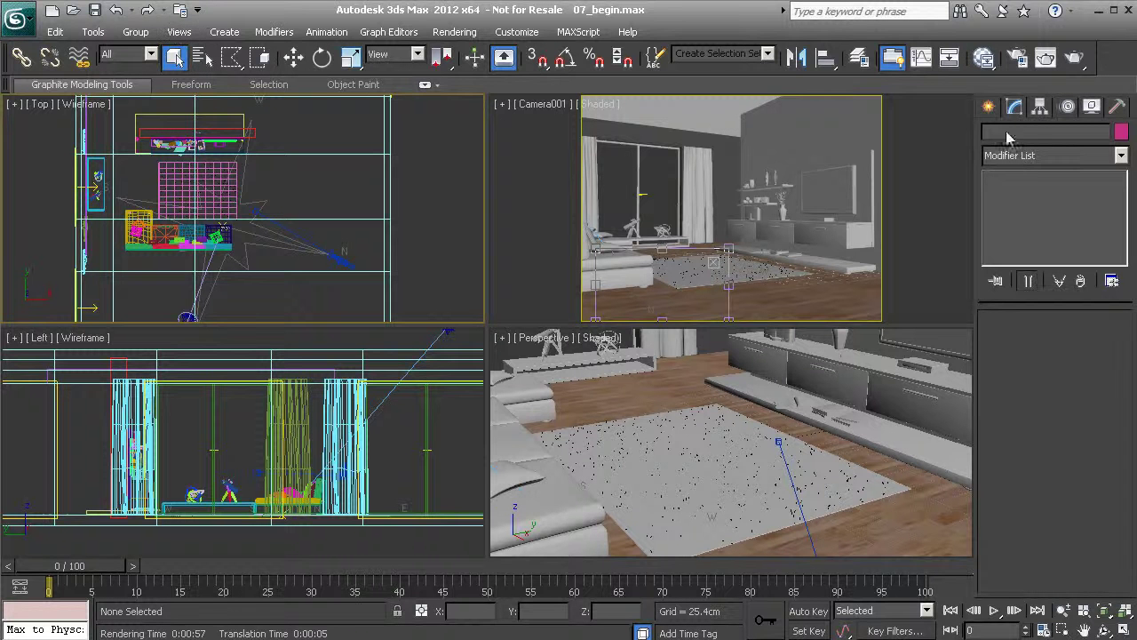
{"action": "left_click", "coordinate": [988, 108]}
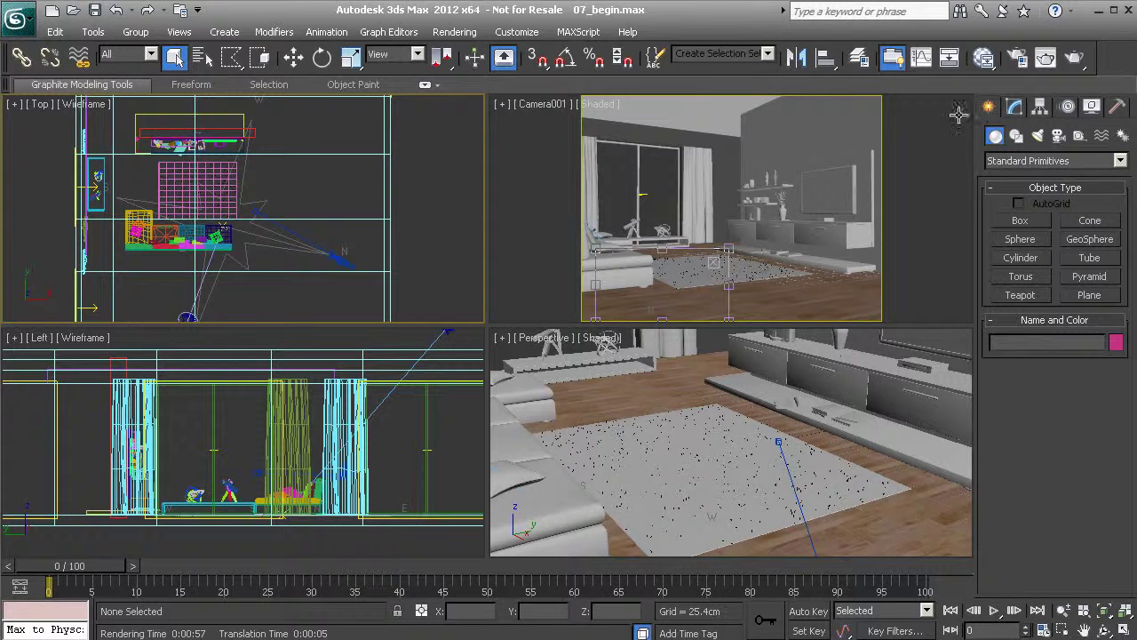
{"action": "left_click", "coordinate": [1040, 139]}
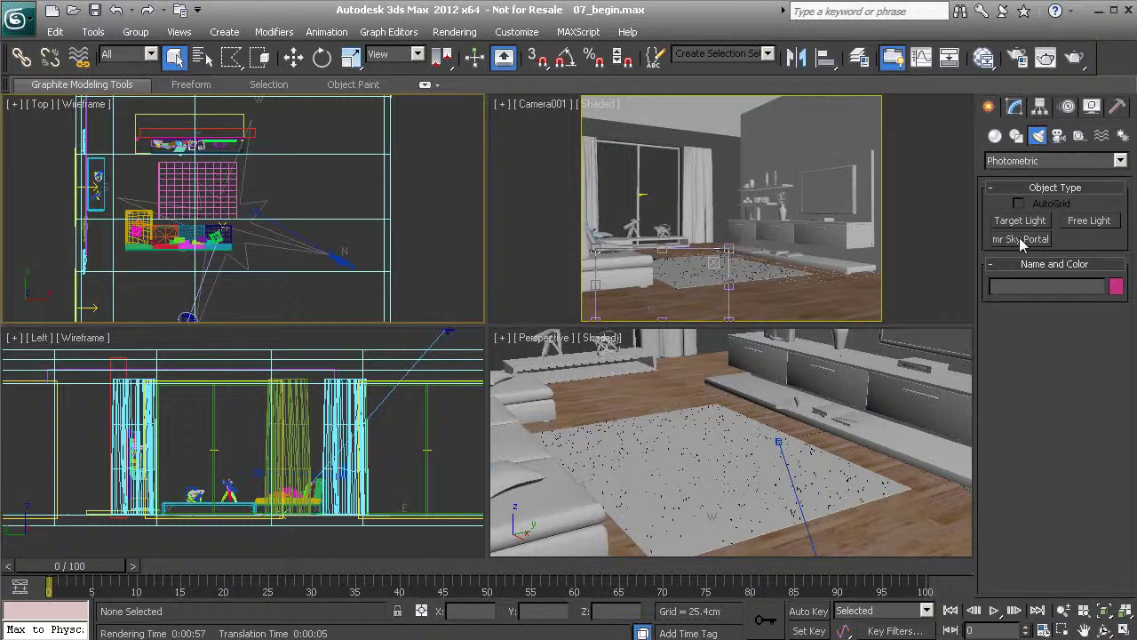
{"action": "left_click", "coordinate": [1083, 220]}
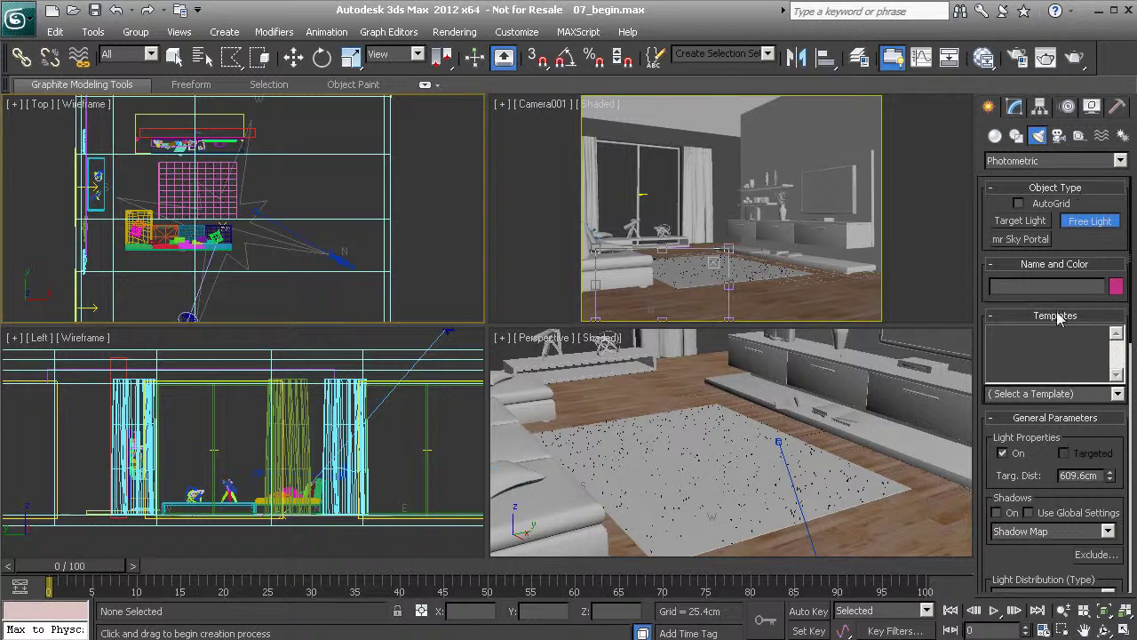
{"action": "left_click", "coordinate": [286, 264]}
{"action": "middle_click_drag", "start_coordinate": [251, 269], "coordinate": [220, 229]}
{"action": "scroll", "coordinate": [219, 229], "scroll_direction": "up", "scroll_amount": 1}
{"action": "scroll", "coordinate": [260, 214], "scroll_direction": "up", "scroll_amount": 5}
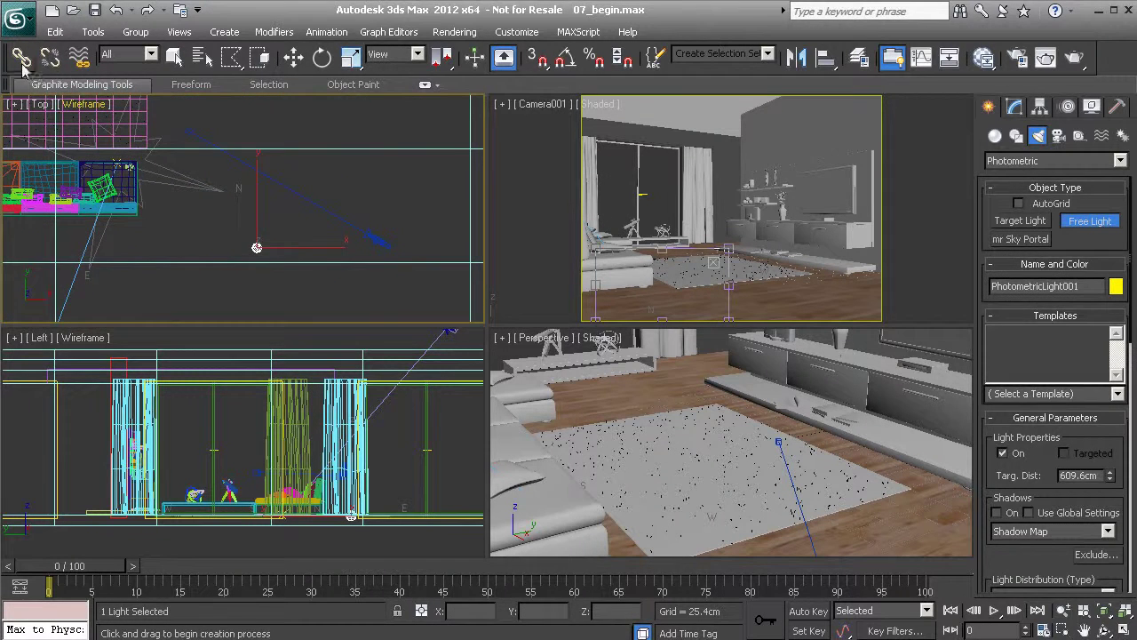
{"action": "right_click", "coordinate": [219, 203]}
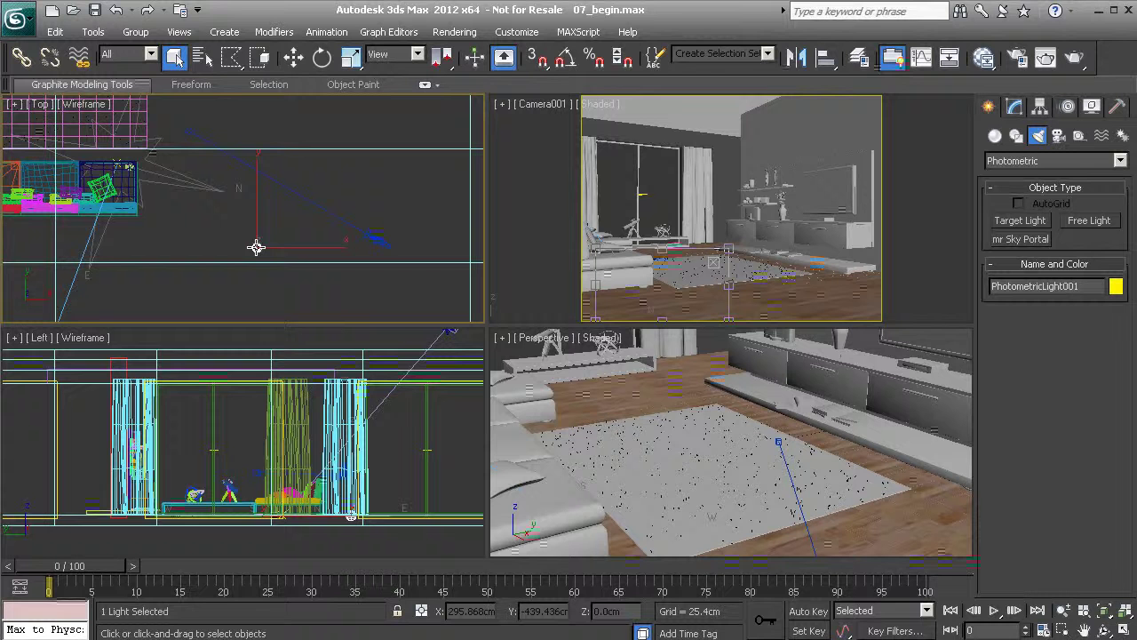
Step: Move the free light farther from the sofa and raise it, to about X 417 cm, Y -416 cm, Z 108 cm
{"action": "key", "text": "w"}
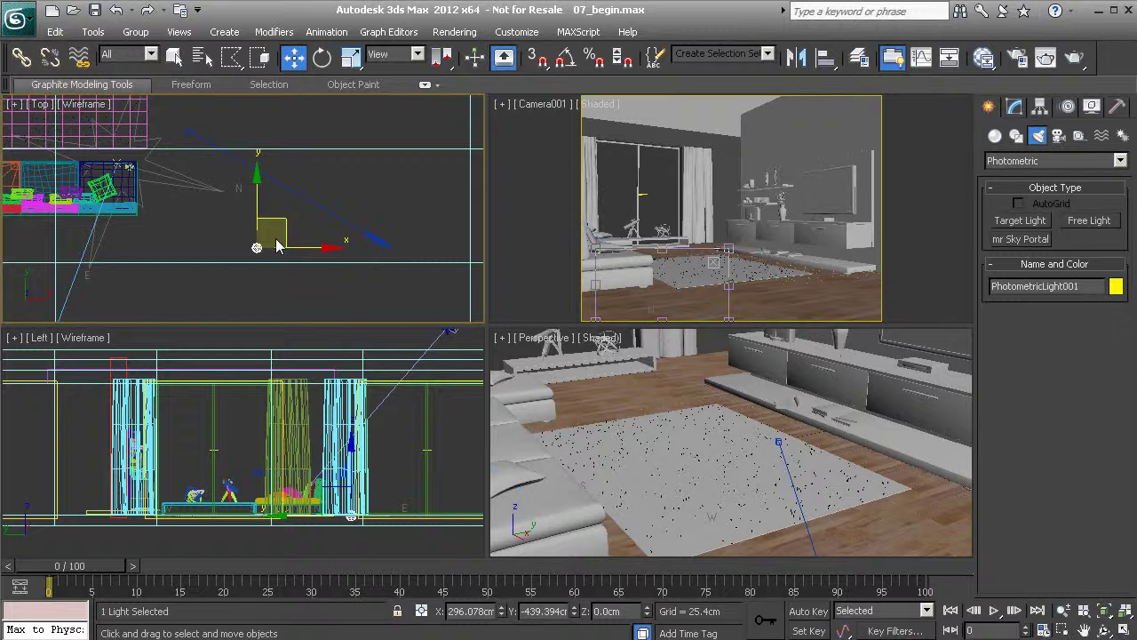
{"action": "left_click_drag", "start_coordinate": [288, 219], "coordinate": [361, 201]}
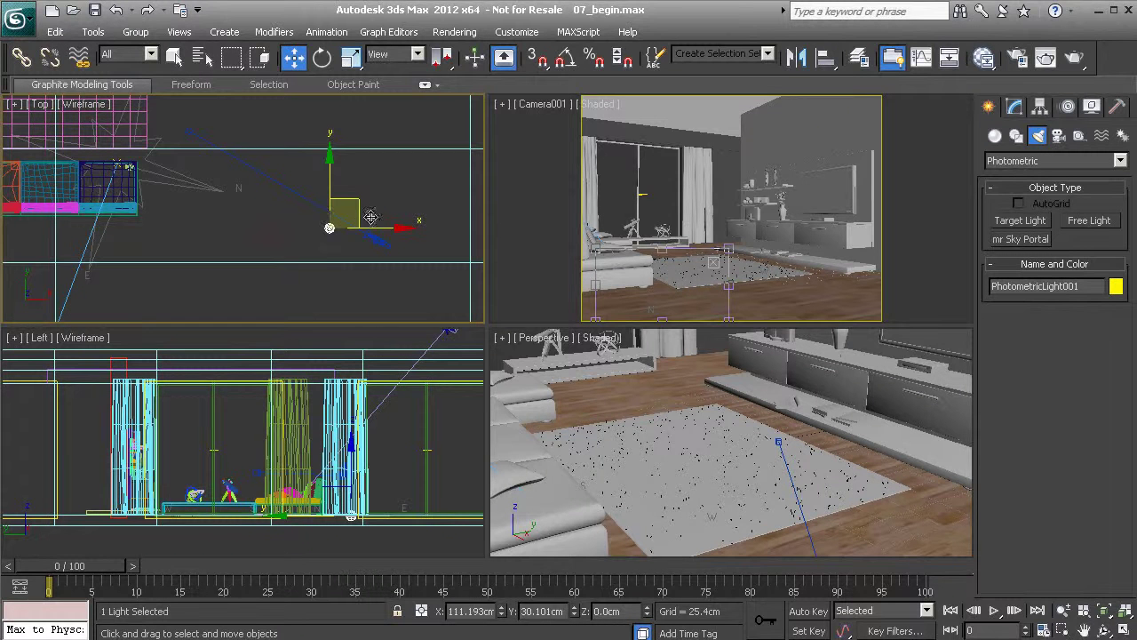
{"action": "middle_click_drag", "start_coordinate": [298, 473], "coordinate": [254, 454]}
{"action": "scroll", "coordinate": [254, 451], "scroll_direction": "up", "scroll_amount": 1}
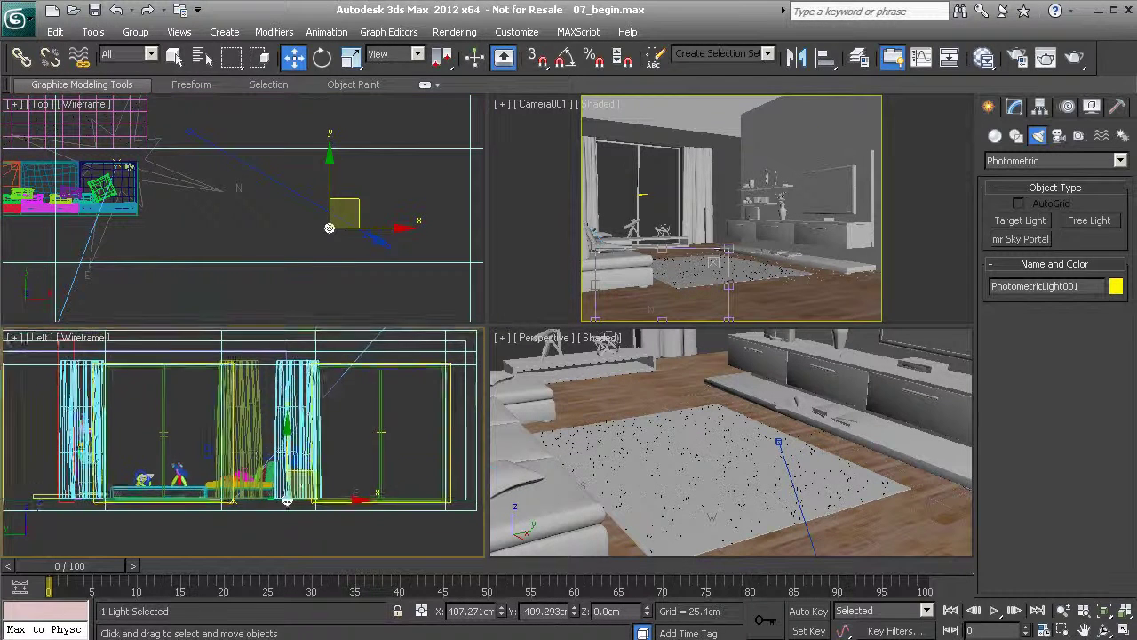
{"action": "left_click_drag", "start_coordinate": [313, 475], "coordinate": [314, 414]}
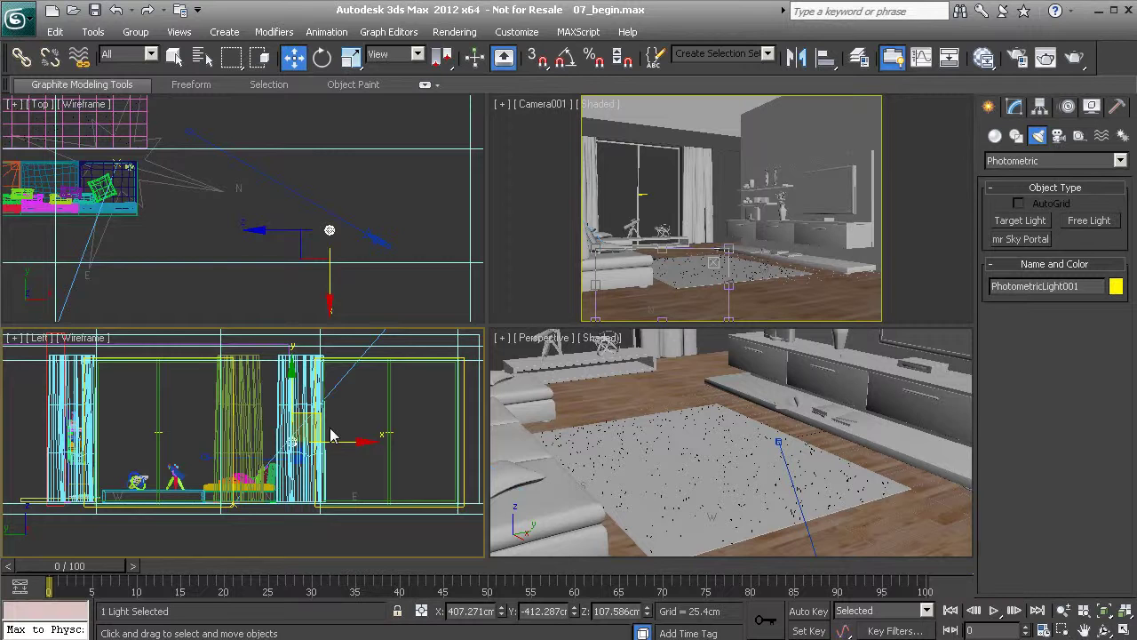
{"action": "middle_click_drag", "start_coordinate": [299, 241], "coordinate": [269, 253]}
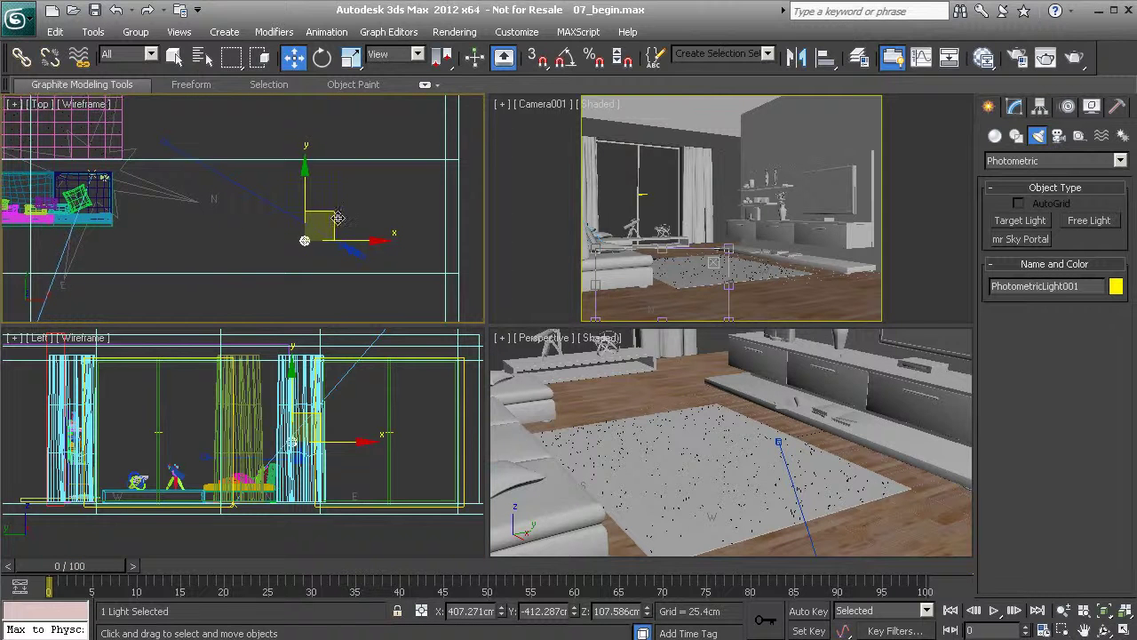
{"action": "left_click_drag", "start_coordinate": [330, 214], "coordinate": [336, 217]}
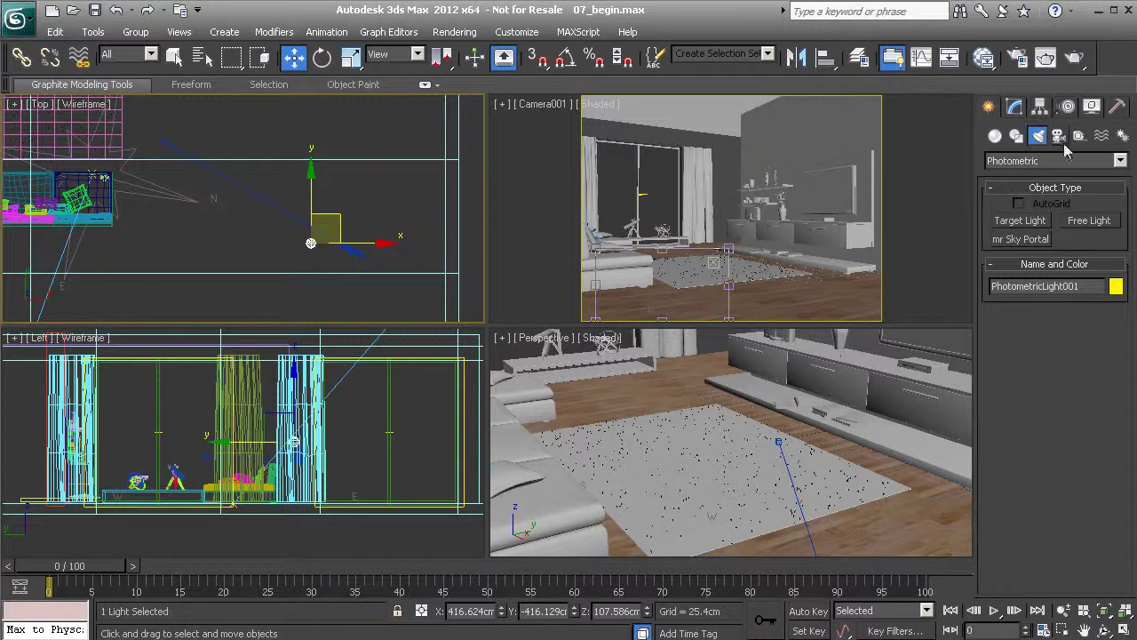
Step: Change the light's emission shape from a point to Rectangle
{"action": "left_click", "coordinate": [1015, 108]}
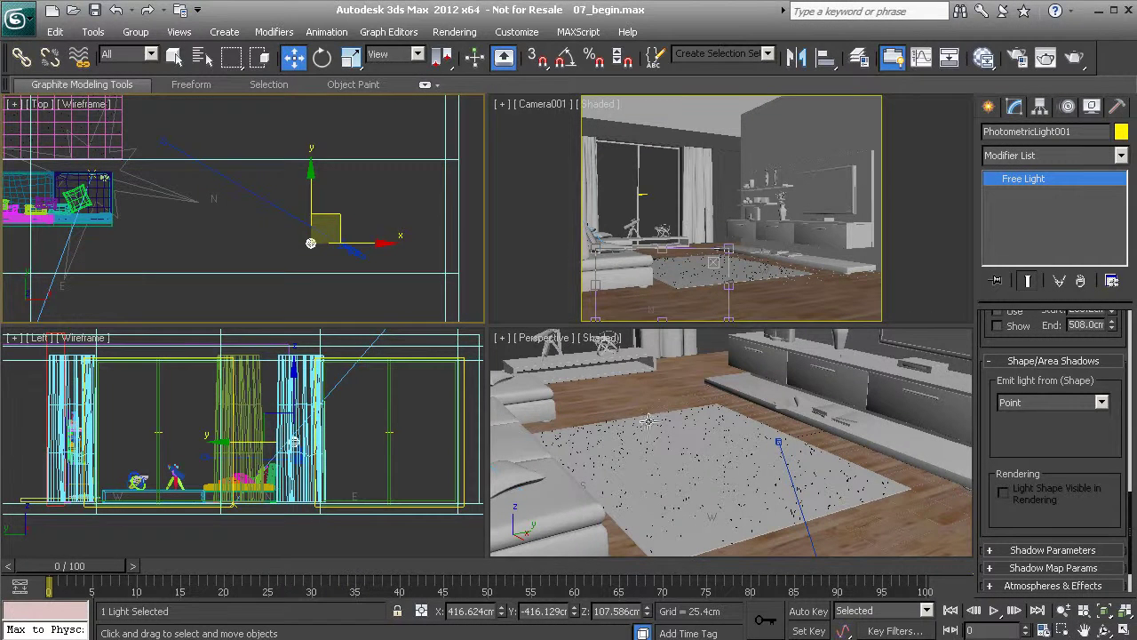
{"action": "scroll", "coordinate": [657, 426], "scroll_direction": "down", "scroll_amount": 2}
{"action": "middle_click_drag", "start_coordinate": [518, 524], "coordinate": [582, 454], "text": "alt"}
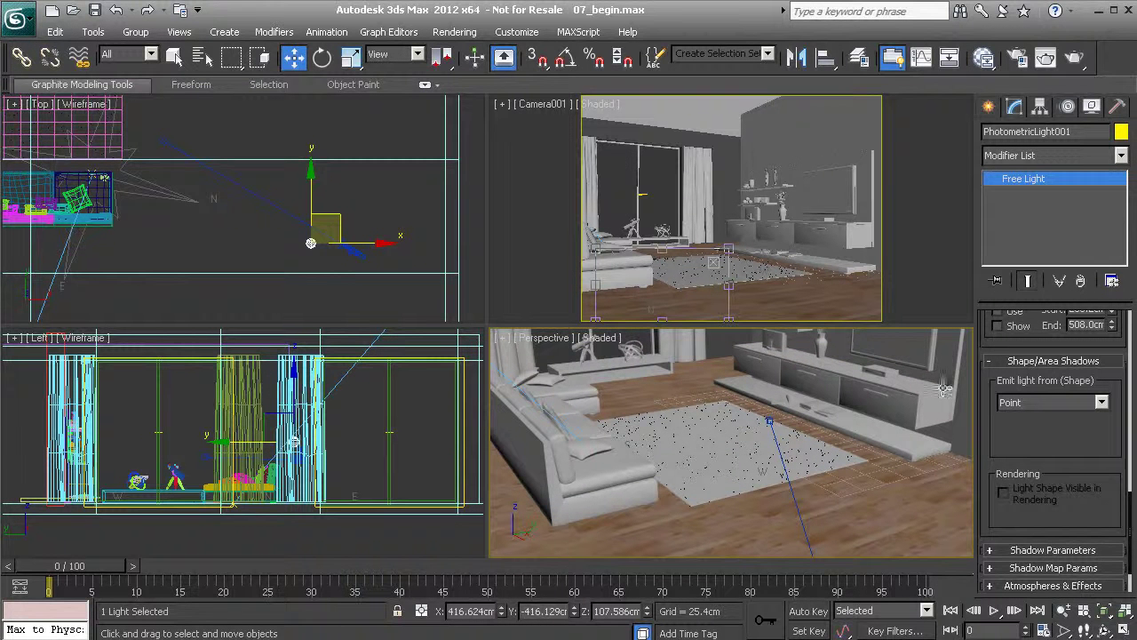
{"action": "mouse_move", "coordinate": [1072, 434]}
{"action": "left_mouse_down"}
{"action": "mouse_move", "coordinate": [1069, 331]}
{"action": "mouse_move", "coordinate": [1067, 416]}
{"action": "left_mouse_up"}
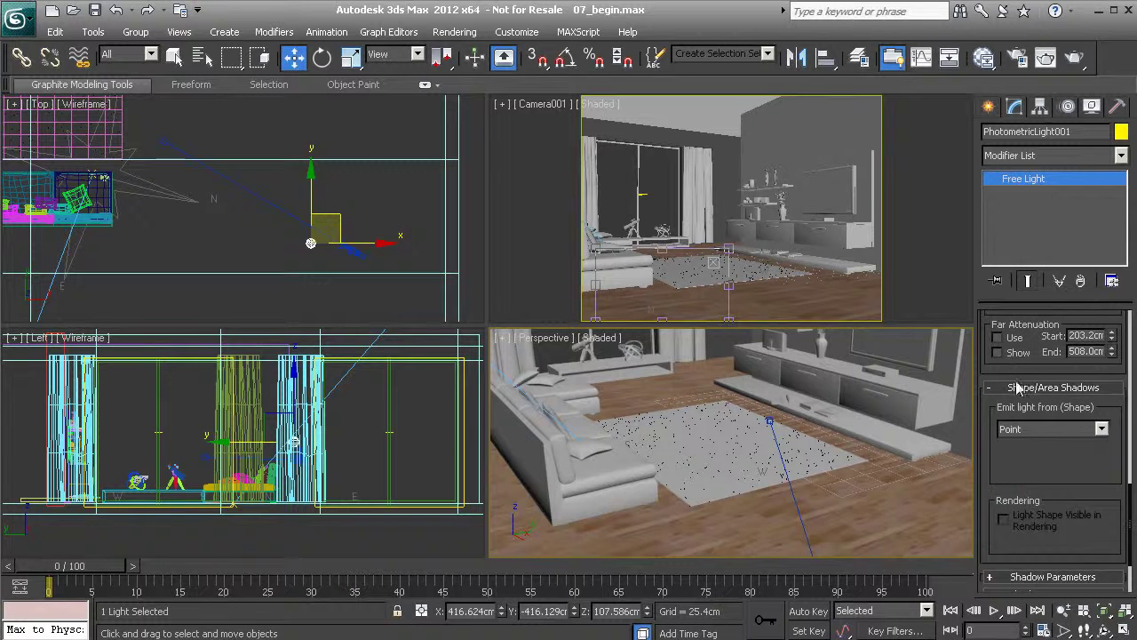
{"action": "left_click", "coordinate": [1106, 430]}
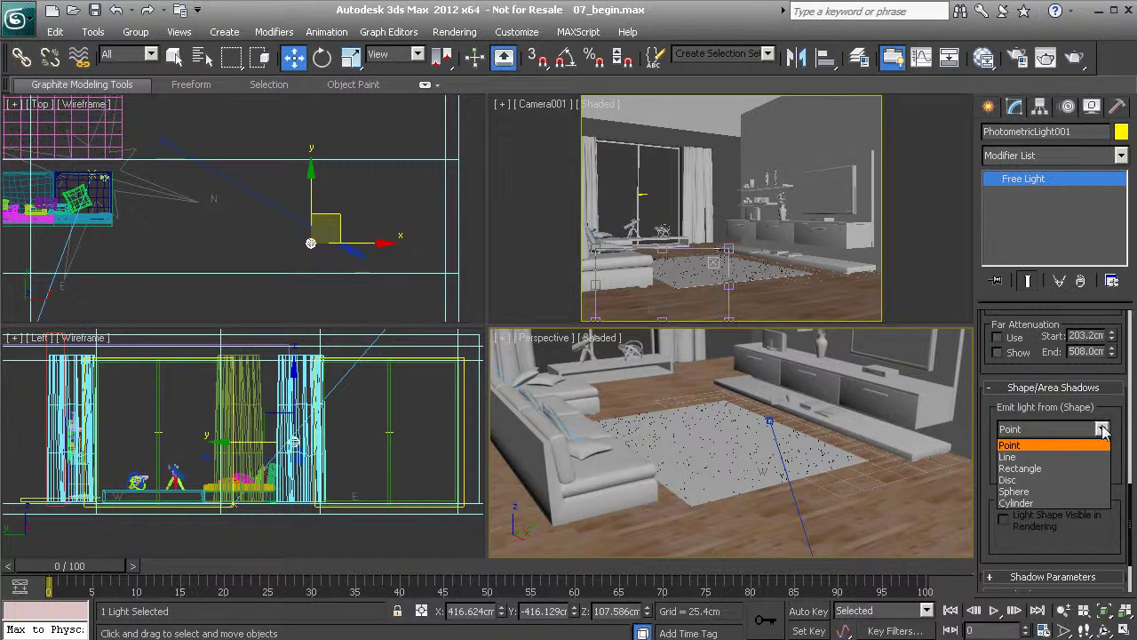
{"action": "left_click", "coordinate": [1060, 467]}
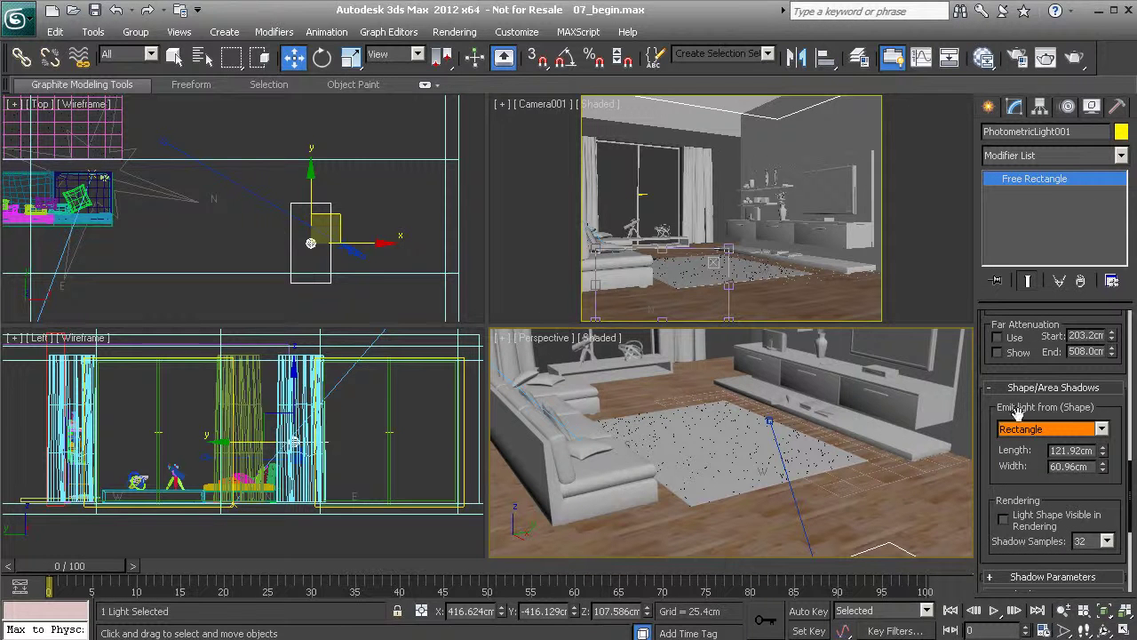
Step: Set the rectangular light's length and width to 60 cm each
{"action": "left_click_drag", "start_coordinate": [1103, 471], "coordinate": [1090, 442]}
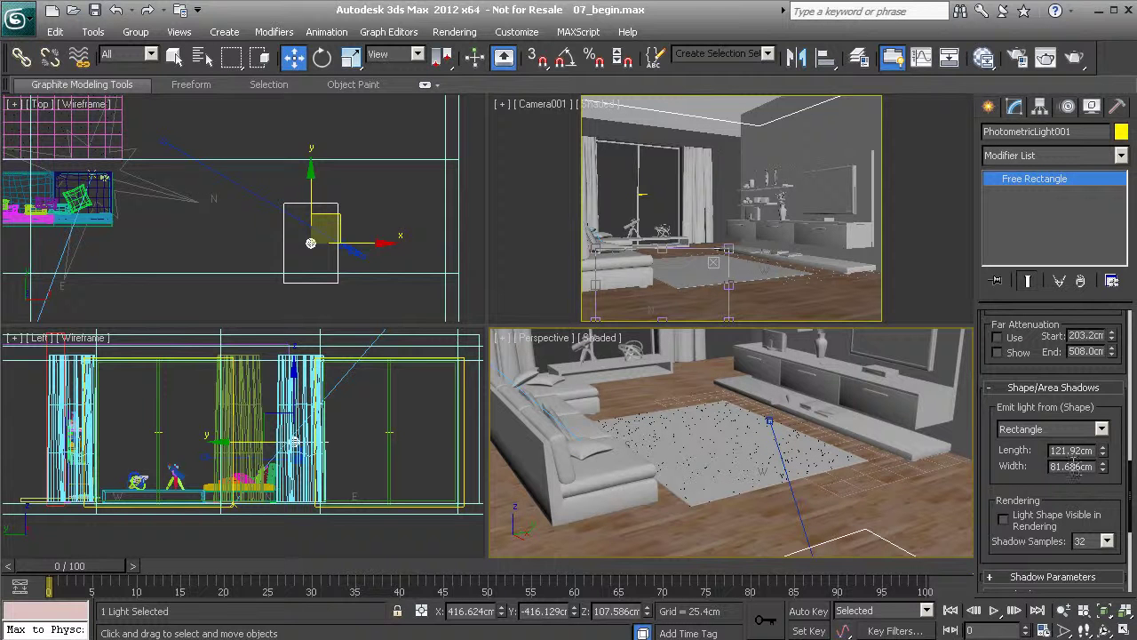
{"action": "double_click", "coordinate": [1070, 451]}
{"action": "type", "text": "50"}
{"action": "key", "text": "Return"}
{"action": "type", "text": "60.0cm"}
{"action": "key", "text": "Tab"}
{"action": "type", "text": "60"}
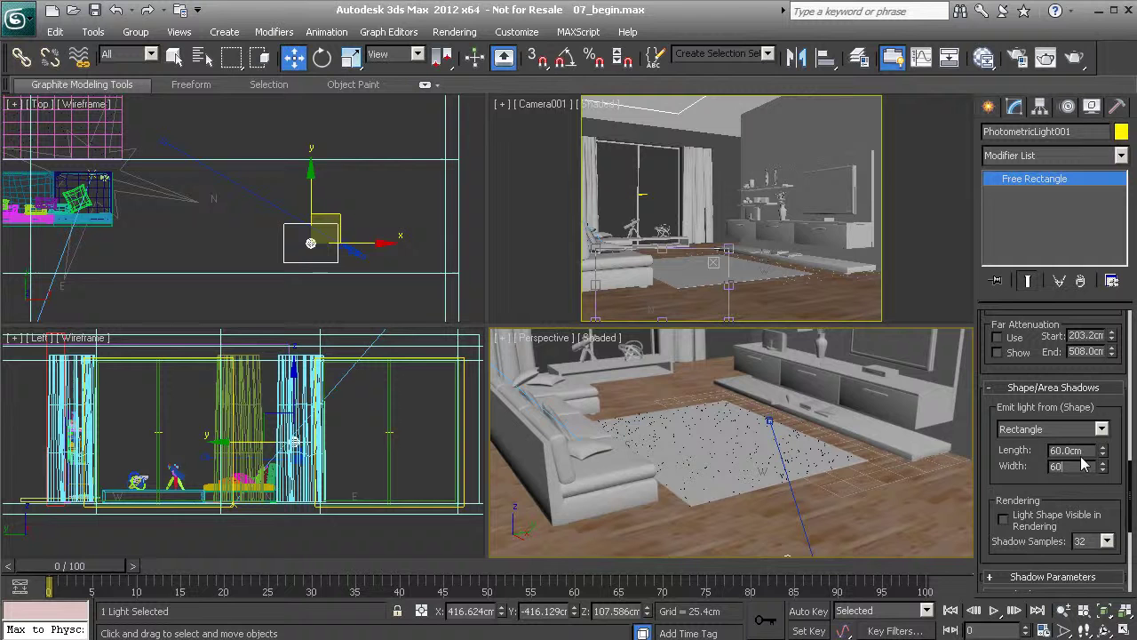
{"action": "key", "text": "Return"}
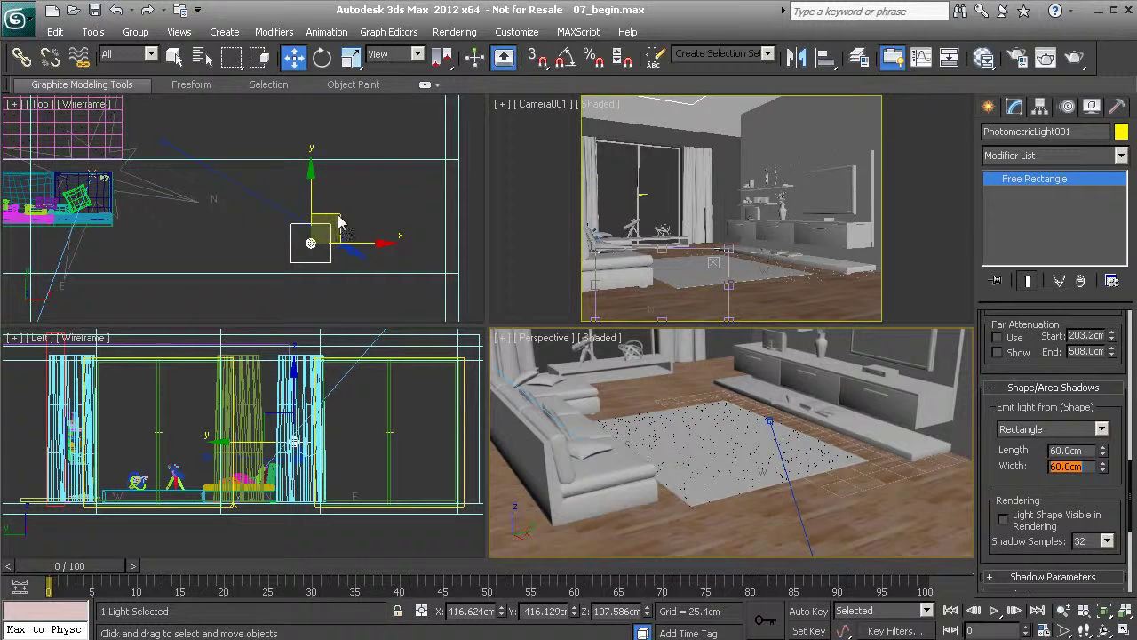
Step: Rotate the rectangular light about 77.5 degrees around X and about 17 degrees around Z so it faces into the room
{"action": "left_click", "coordinate": [324, 59]}
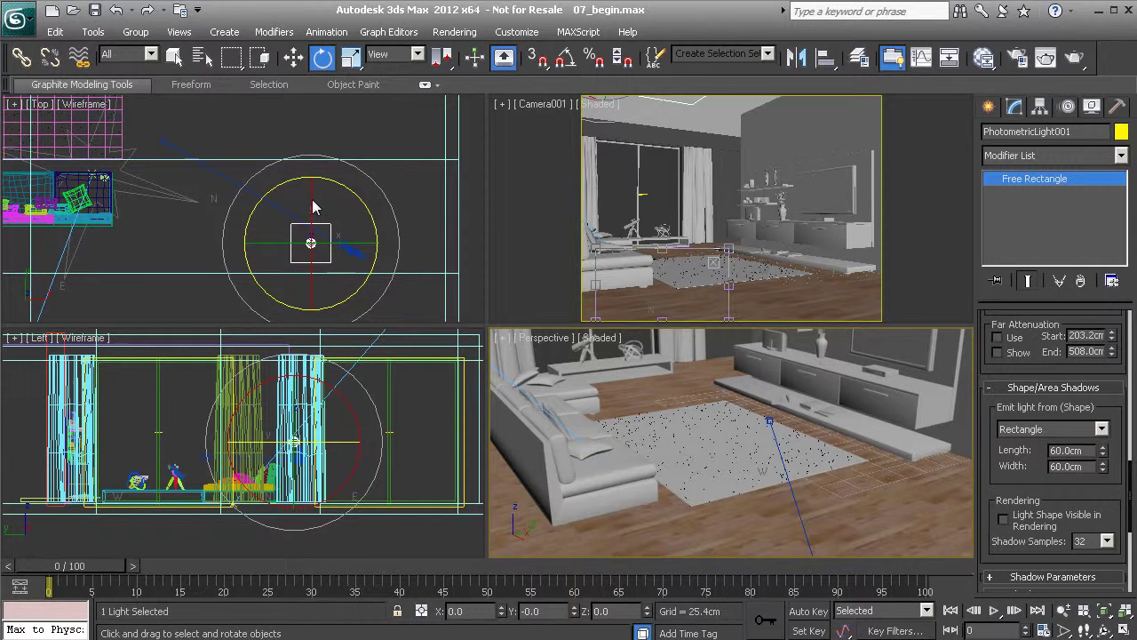
{"action": "left_click_drag", "start_coordinate": [311, 207], "coordinate": [302, 343]}
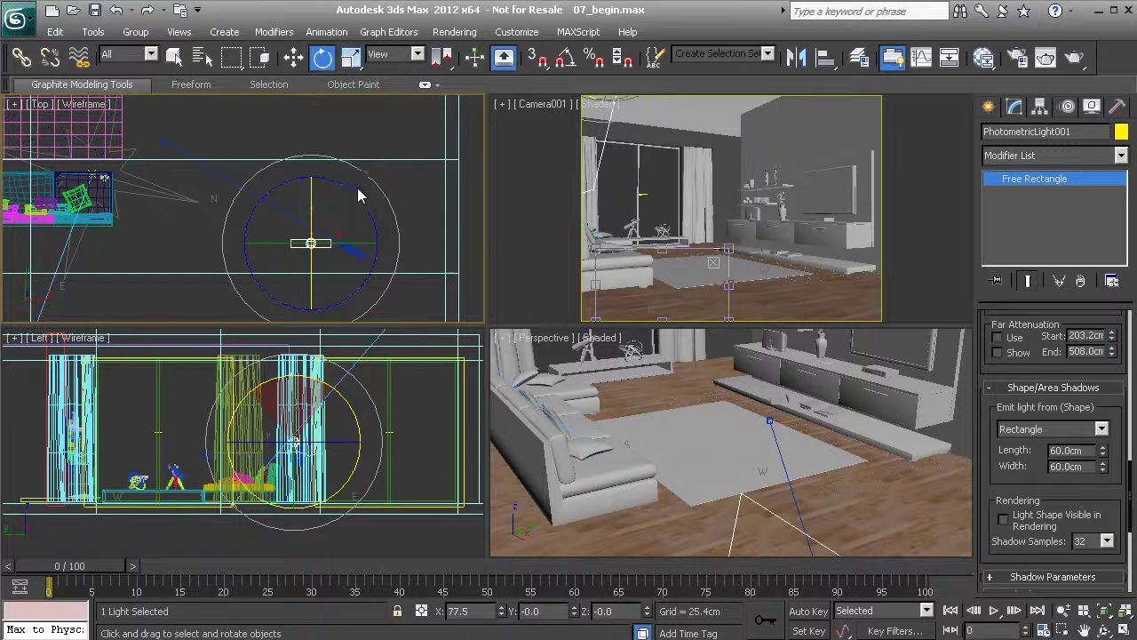
{"action": "left_click_drag", "start_coordinate": [351, 190], "coordinate": [302, 184]}
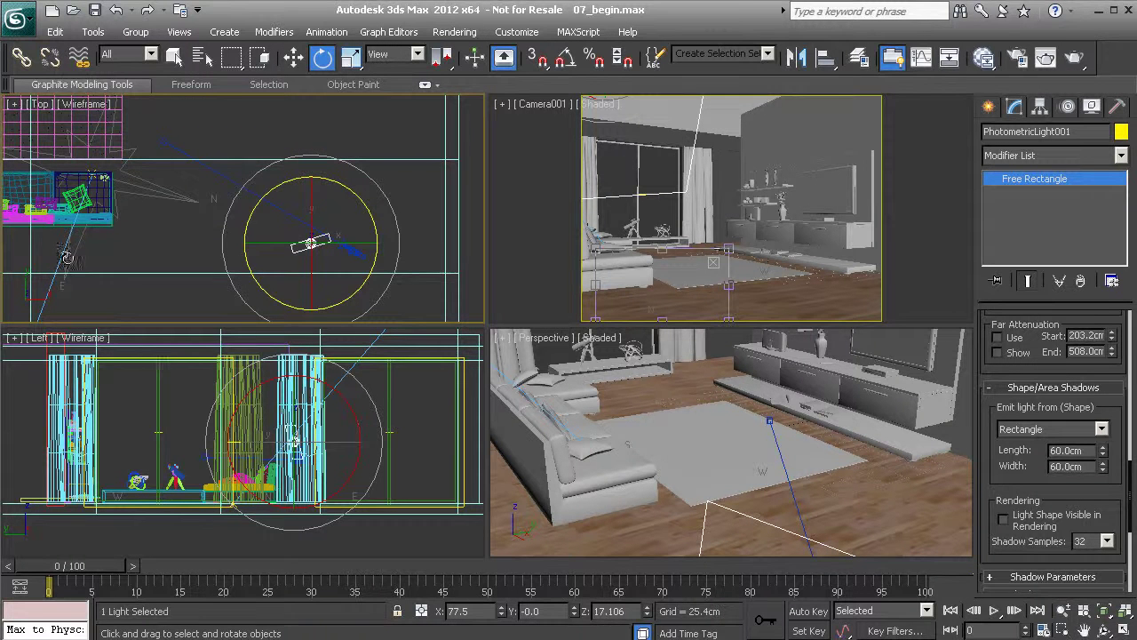
Step: Raise the rectangular light to about Z 164 cm and shift it to about Y -385 cm
{"action": "key", "text": "w"}
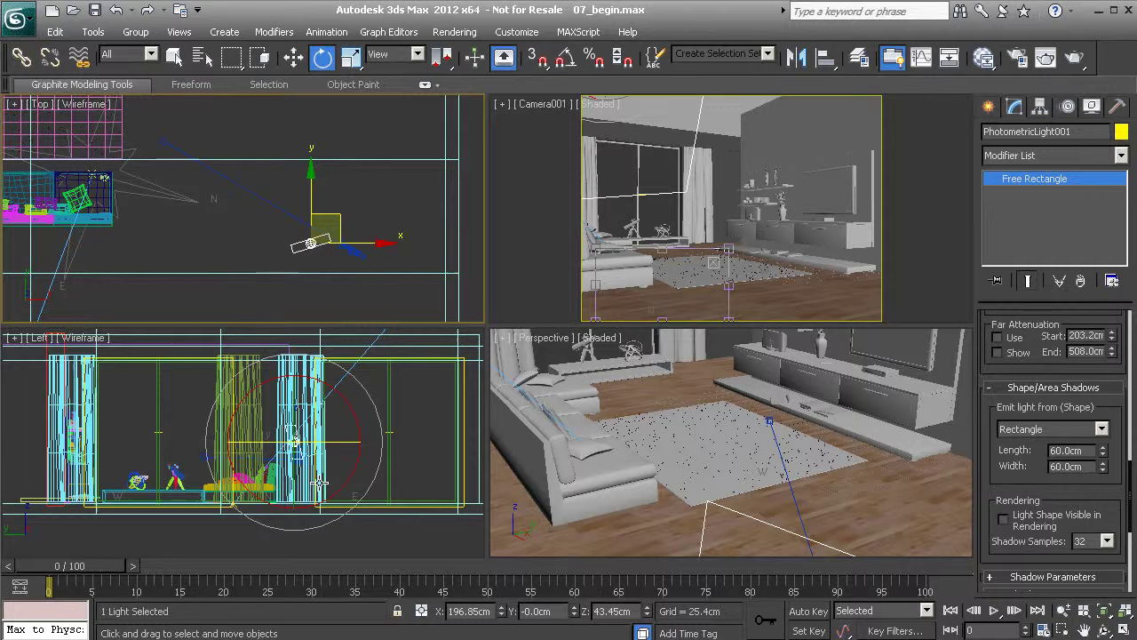
{"action": "middle_click_drag", "start_coordinate": [295, 448], "coordinate": [309, 469]}
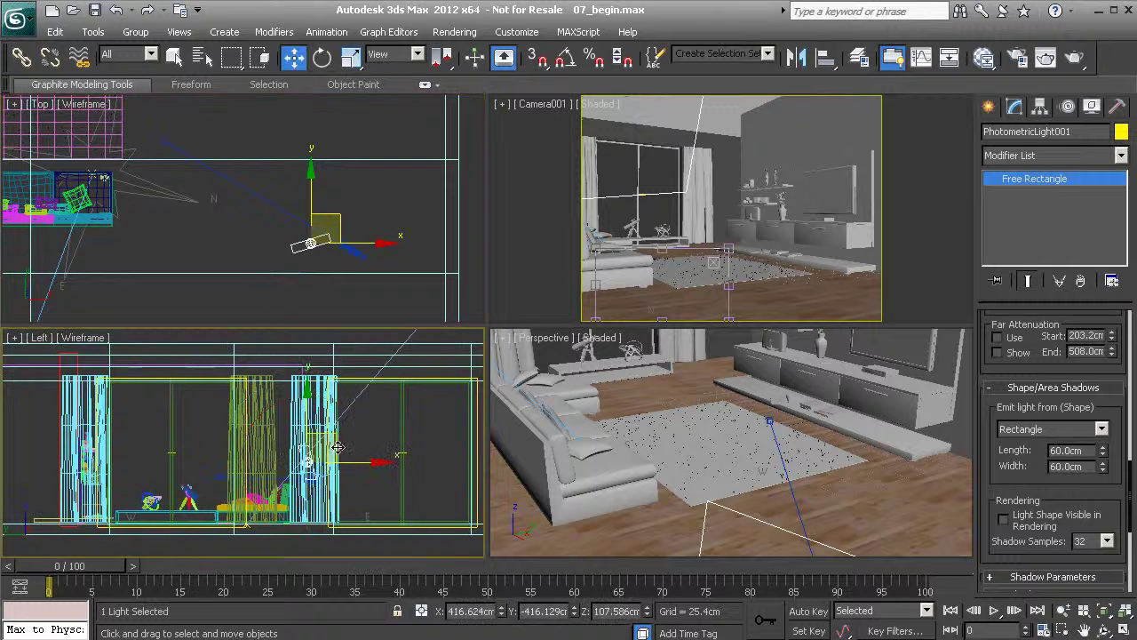
{"action": "left_click_drag", "start_coordinate": [334, 441], "coordinate": [313, 402]}
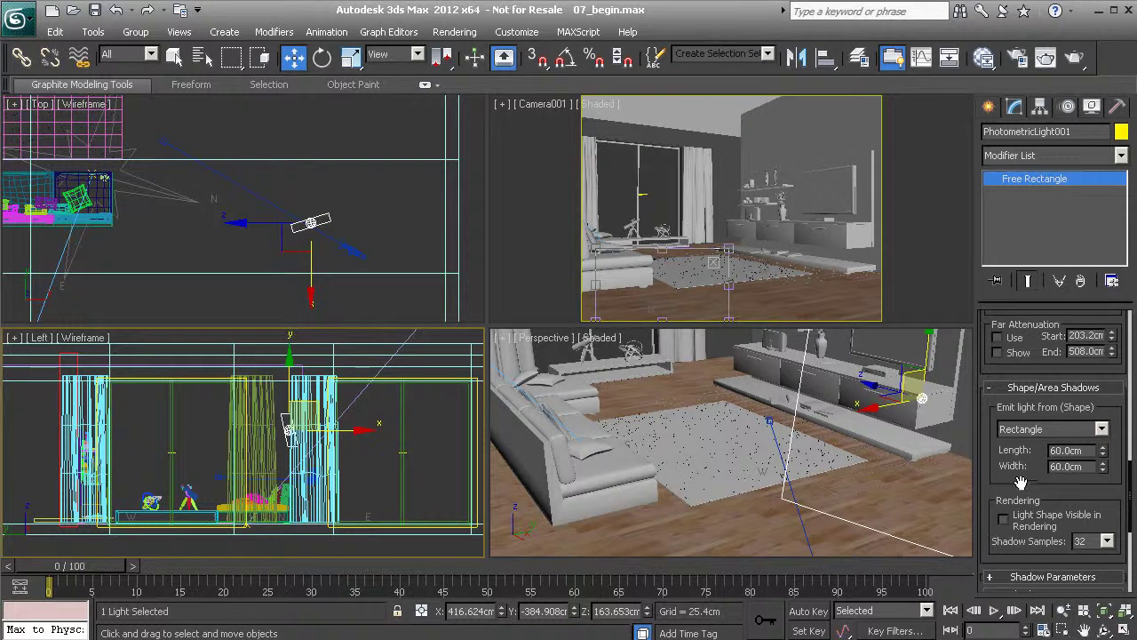
Step: Turn on shadows for the rectangular light and set their type to Ray Traced Shadows
{"action": "left_click_drag", "start_coordinate": [1020, 482], "coordinate": [1034, 557]}
{"action": "left_click_drag", "start_coordinate": [1083, 344], "coordinate": [1071, 566]}
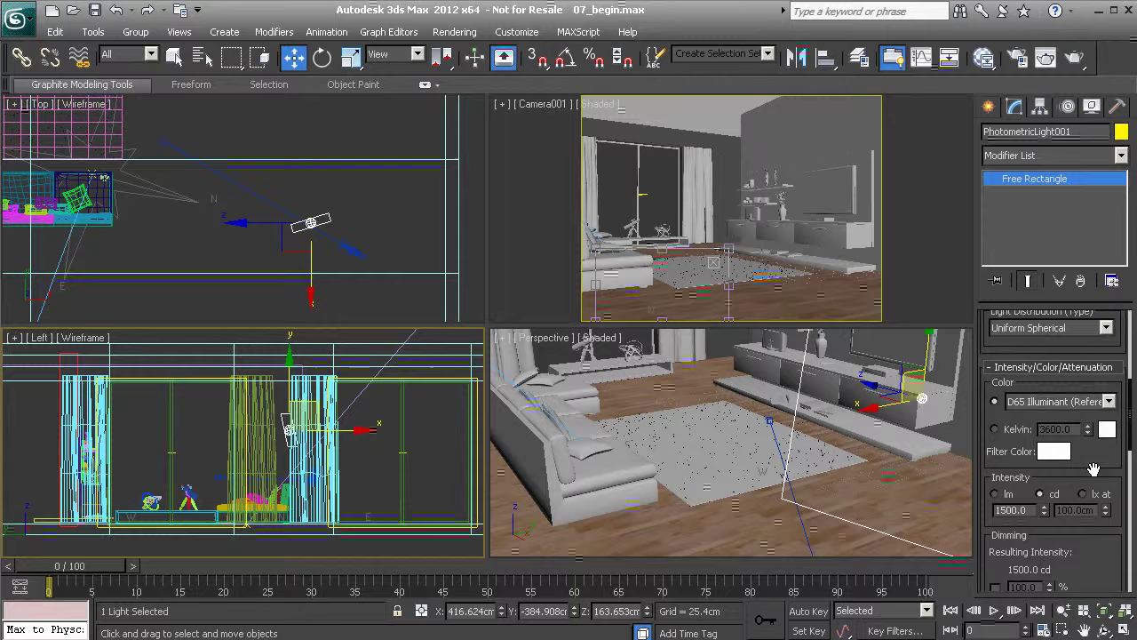
{"action": "left_click_drag", "start_coordinate": [1094, 469], "coordinate": [1088, 593]}
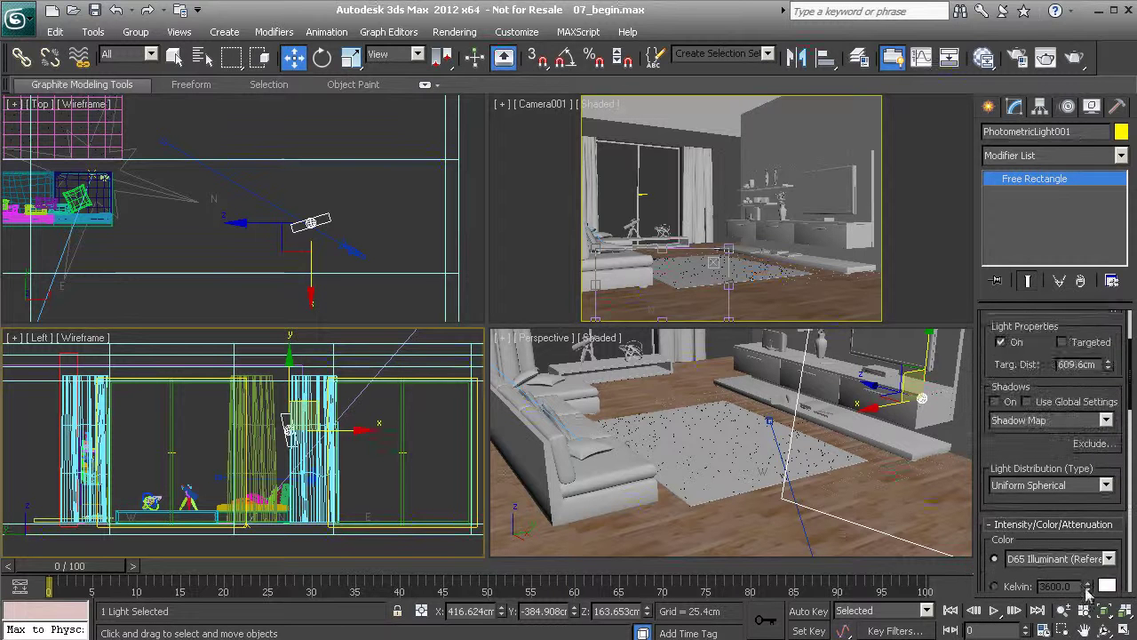
{"action": "left_click_drag", "start_coordinate": [1051, 449], "coordinate": [1037, 503]}
{"action": "left_click", "coordinate": [995, 439]}
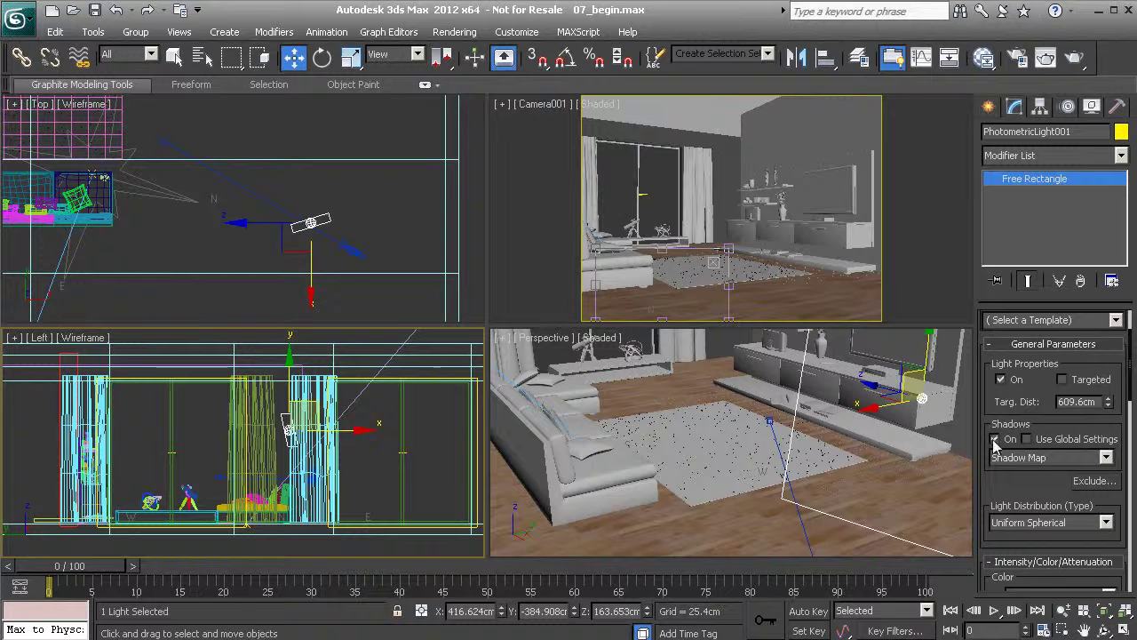
{"action": "left_click", "coordinate": [1044, 458]}
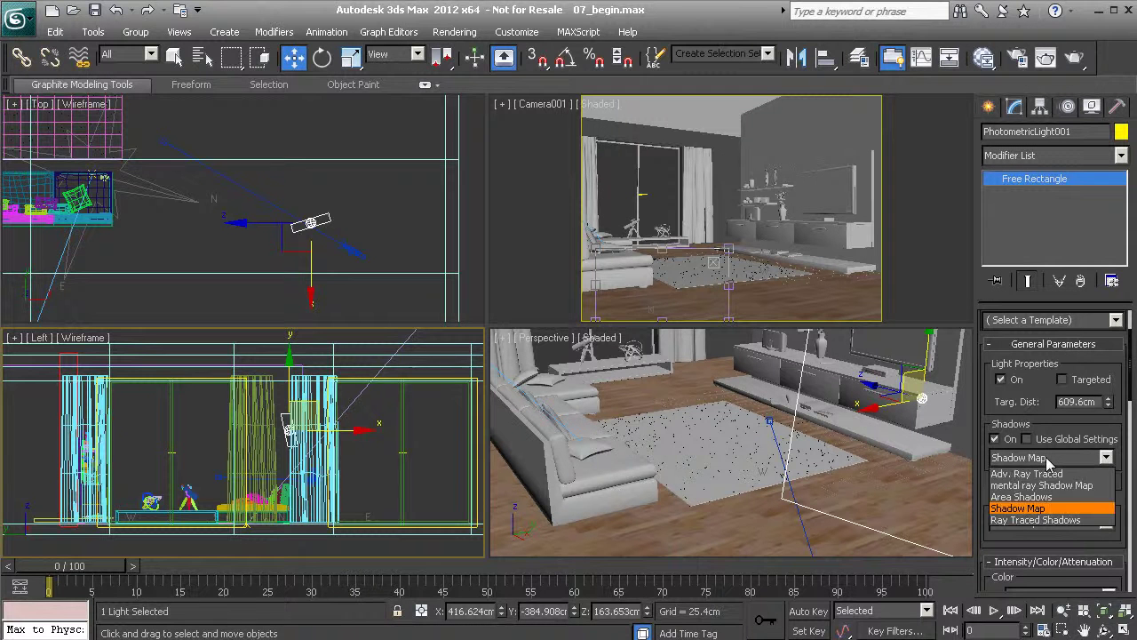
{"action": "left_click", "coordinate": [1021, 522]}
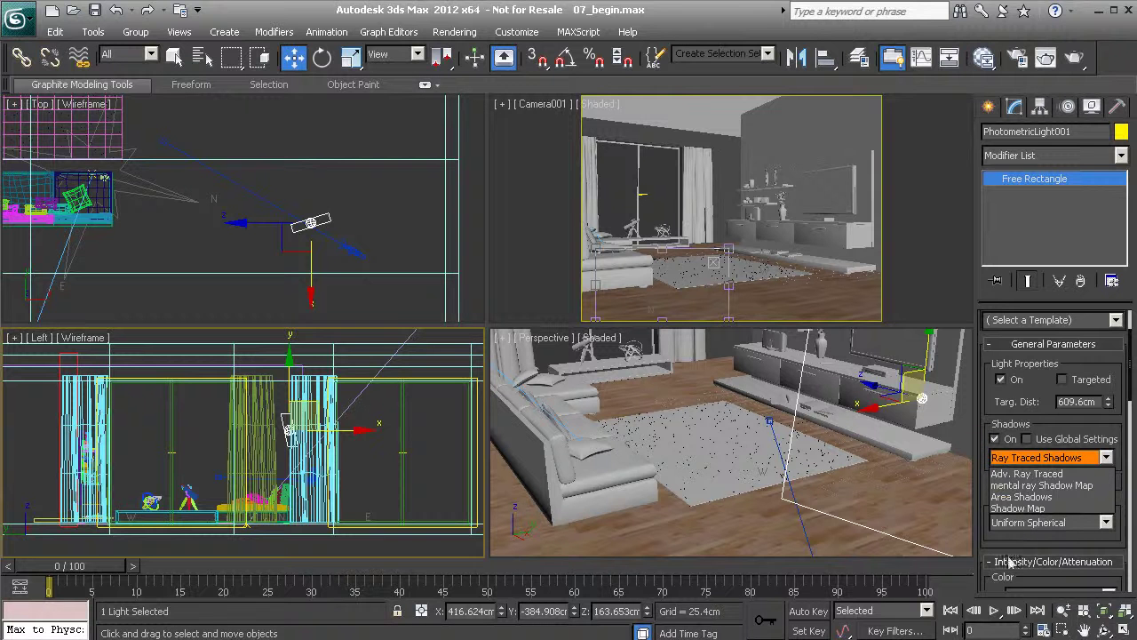
{"action": "left_click_drag", "start_coordinate": [1040, 485], "coordinate": [1041, 341]}
{"action": "scroll", "coordinate": [1088, 462], "scroll_direction": "down", "scroll_amount": 2}
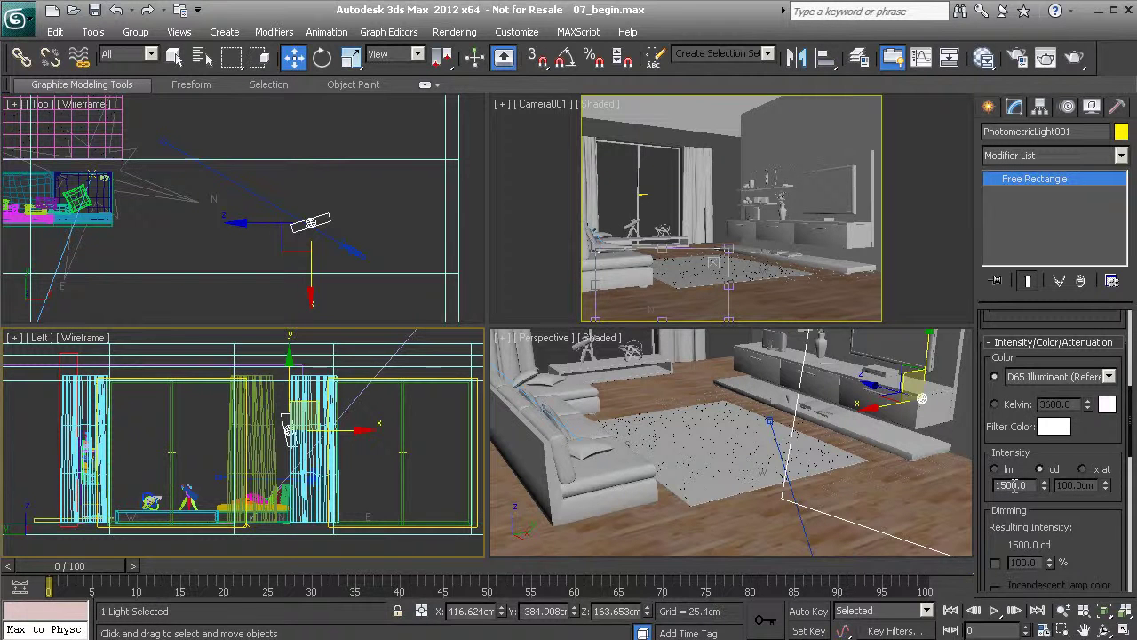
{"action": "left_click", "coordinate": [994, 469]}
{"action": "left_click", "coordinate": [1039, 469]}
{"action": "double_click", "coordinate": [1028, 486]}
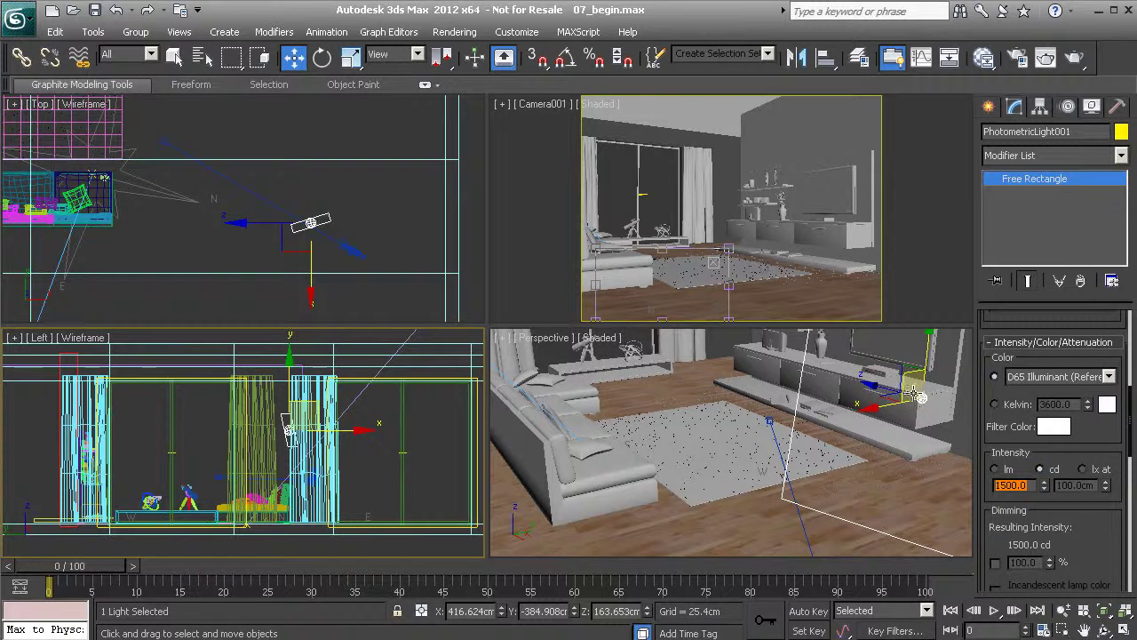
Step: Rotate the rectangular light a further 9.25 degrees around Z in the Top view
{"action": "middle_click_drag", "start_coordinate": [915, 396], "coordinate": [876, 423]}
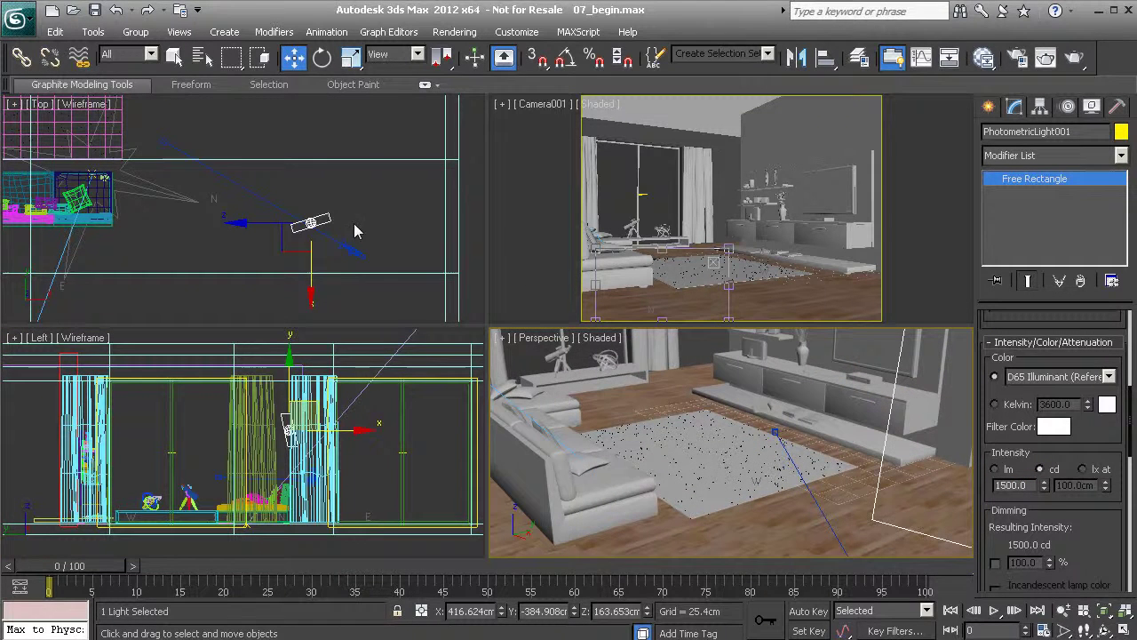
{"action": "left_click", "coordinate": [322, 57]}
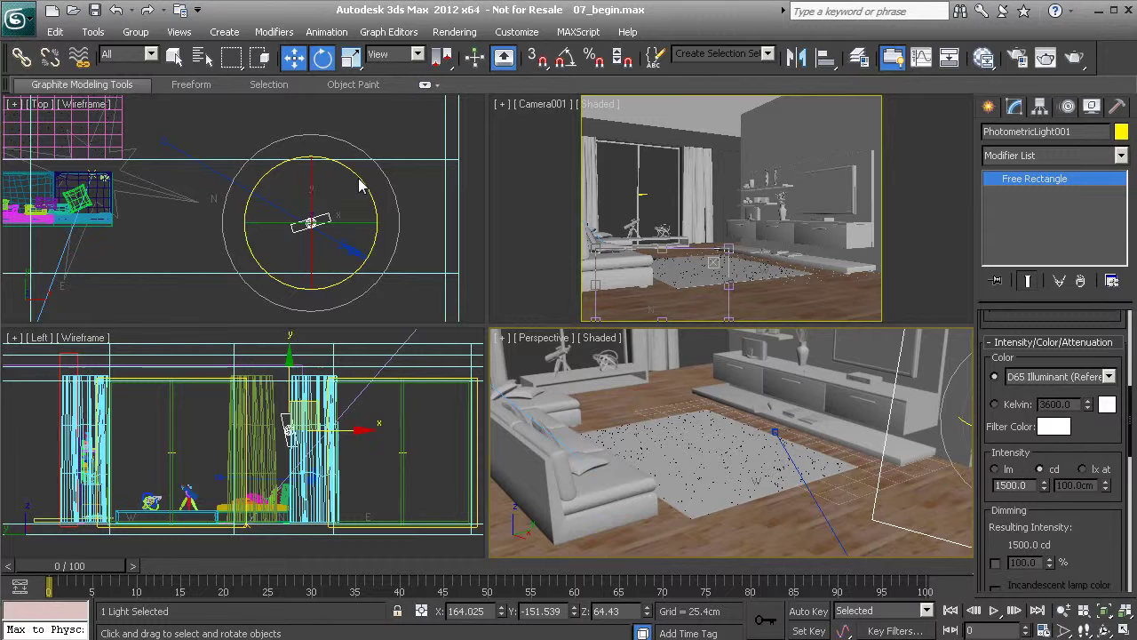
{"action": "left_click_drag", "start_coordinate": [363, 186], "coordinate": [347, 174]}
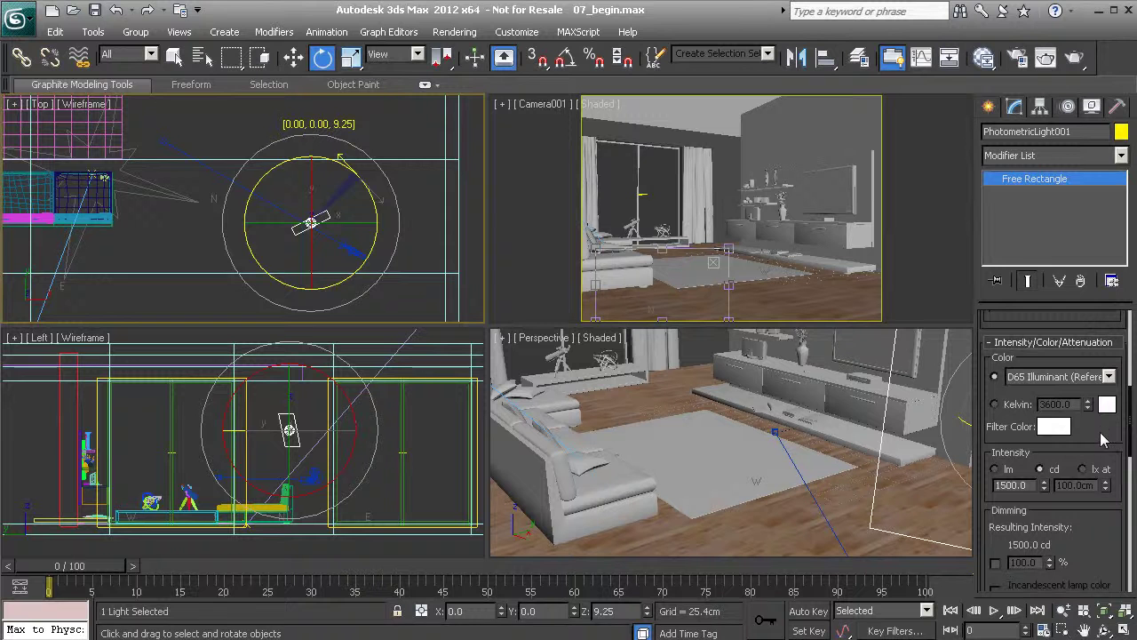
Step: Render the Camera001 view to check the rectangular light's effect, and close the render
{"action": "scroll", "coordinate": [1108, 544], "scroll_direction": "down", "scroll_amount": 2}
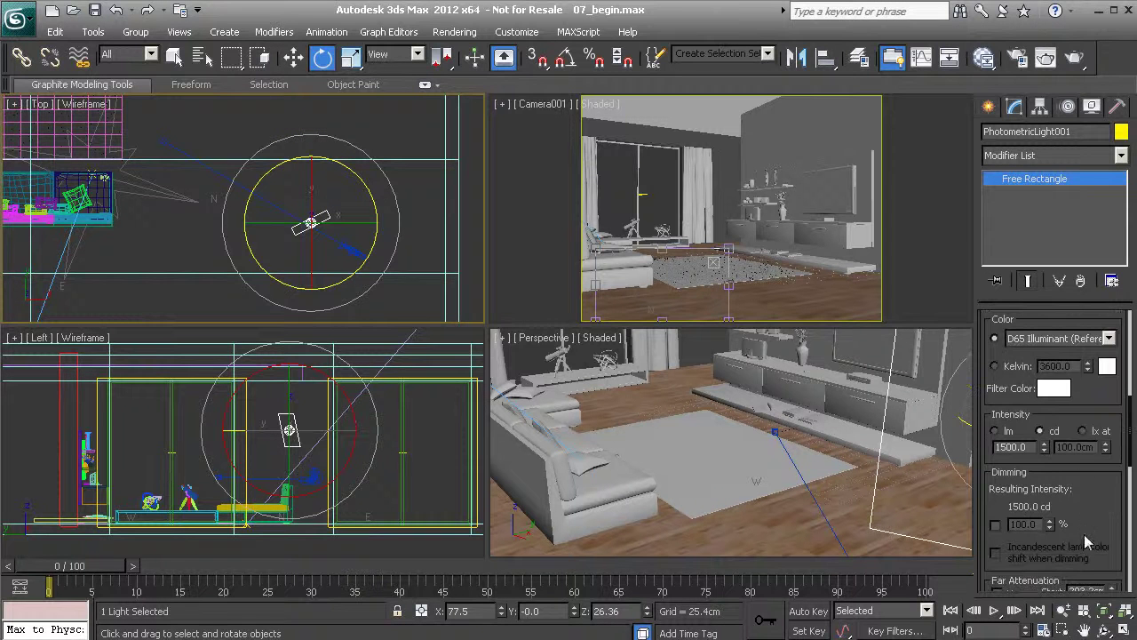
{"action": "double_click", "coordinate": [1013, 446]}
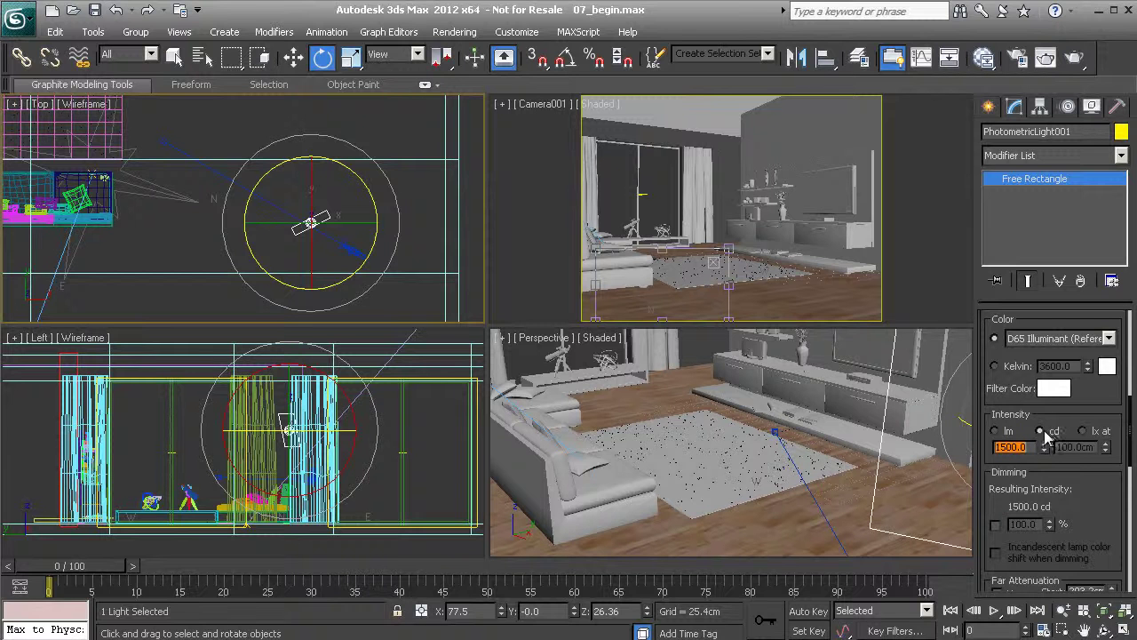
{"action": "left_click", "coordinate": [1035, 451]}
{"action": "left_click", "coordinate": [1074, 59]}
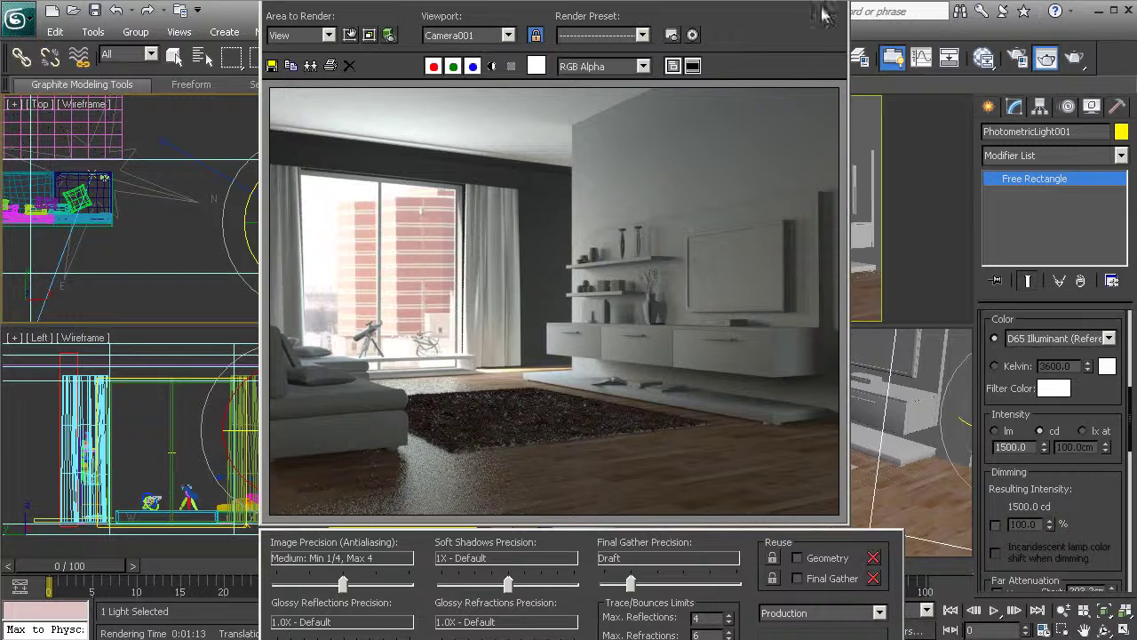
{"action": "key", "text": "alt+F4"}
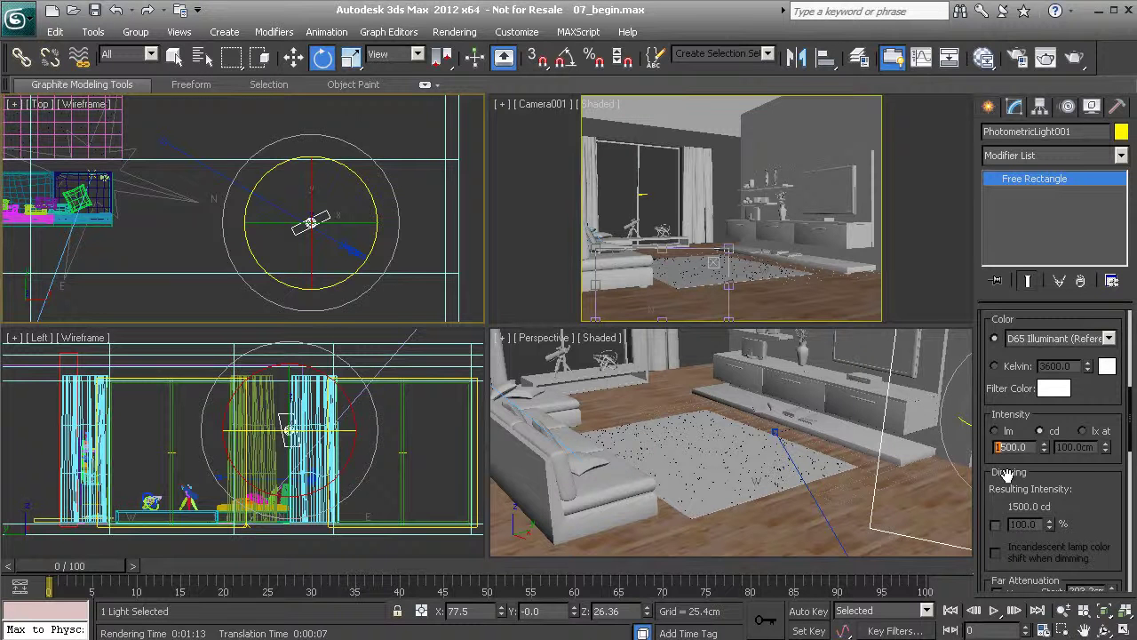
Step: Raise the rectangular light's intensity to 6500 cd and render the Camera001 view again
{"action": "type", "text": "6"}
{"action": "key", "text": "Return"}
{"action": "right_click", "coordinate": [824, 436]}
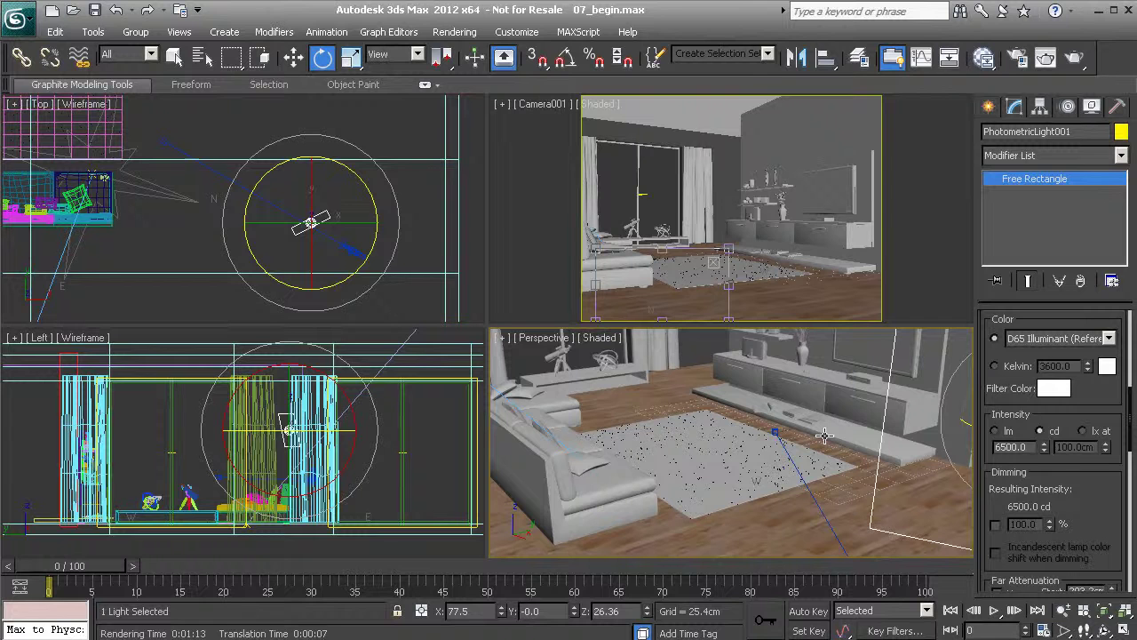
{"action": "key", "text": "shift+q"}
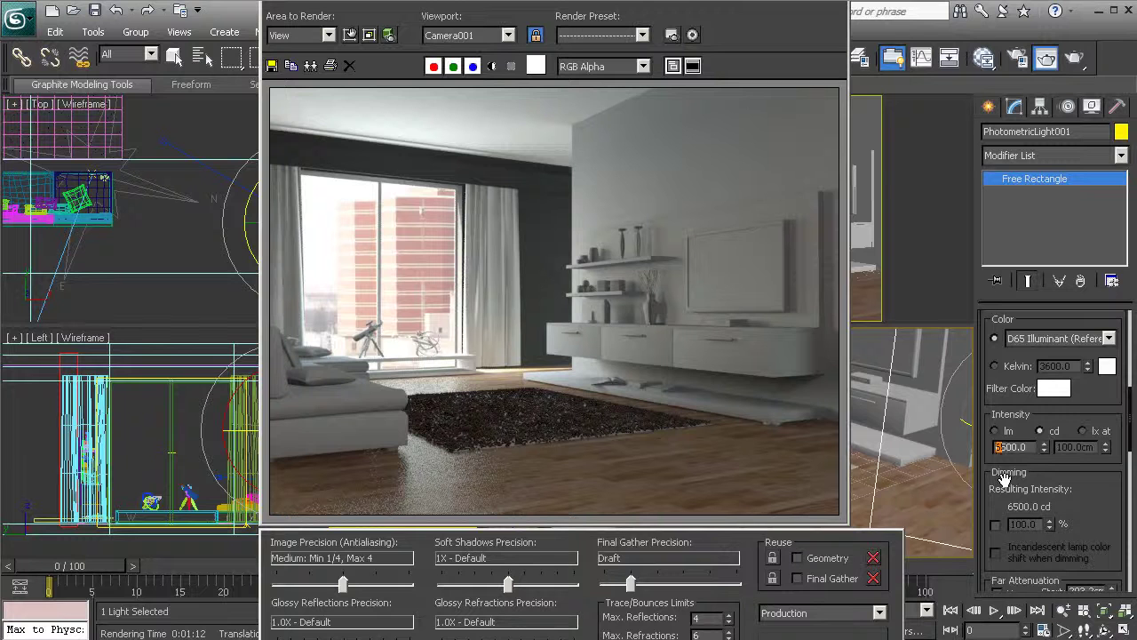
Step: Set the rectangular light's intensity to 5500 cd, render the Camera001 view again and close the render
{"action": "type", "text": "5"}
{"action": "key", "text": "Return"}
{"action": "left_click", "coordinate": [823, 632]}
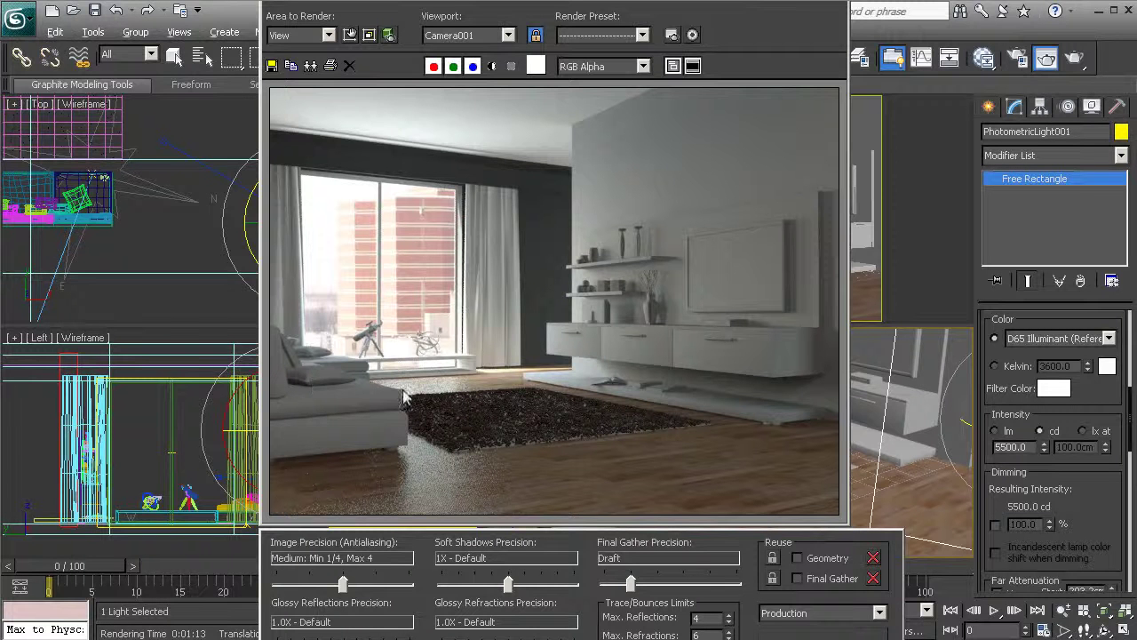
{"action": "key", "text": "alt"}
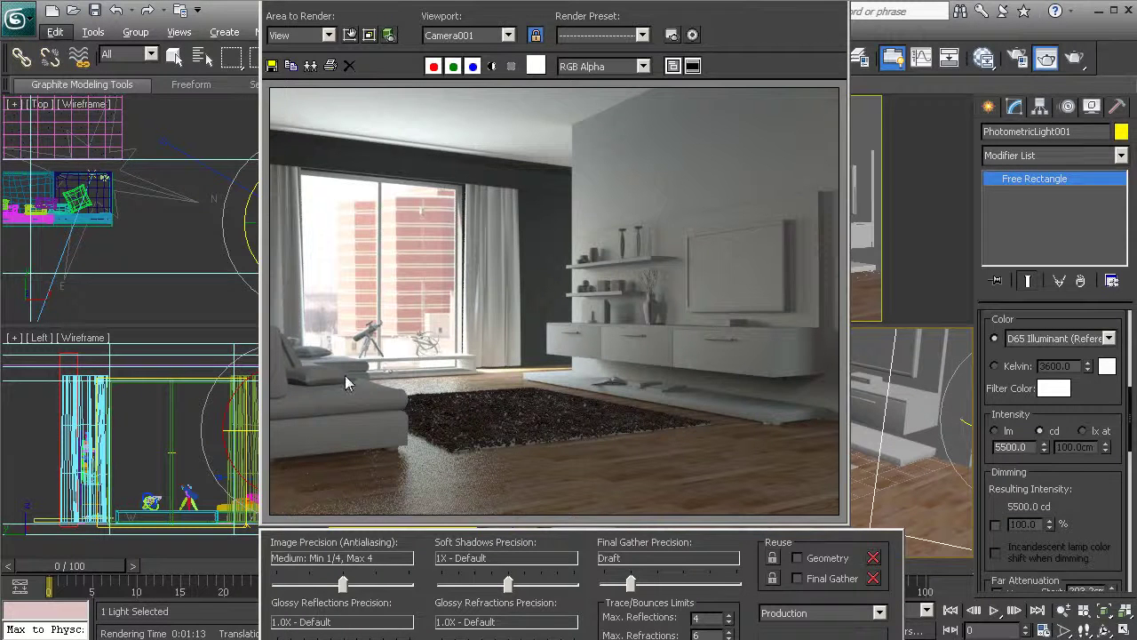
{"action": "key", "text": "alt"}
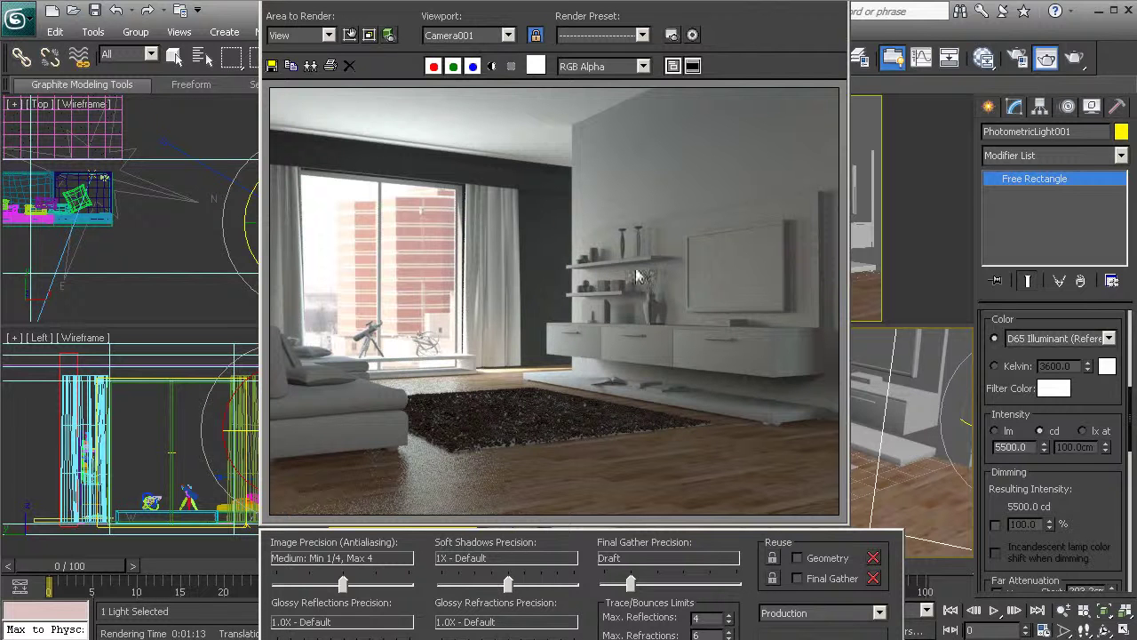
{"action": "left_click", "coordinate": [837, 2]}
Step: Clone the rectangular light as an independent copy at about X -270 cm, Y 46 cm, between the window wall and the TV cabinet
{"action": "middle_click_drag", "start_coordinate": [256, 197], "coordinate": [348, 218]}
{"action": "scroll", "coordinate": [306, 185], "scroll_direction": "down", "scroll_amount": 4}
{"action": "middle_click_drag", "start_coordinate": [258, 197], "coordinate": [358, 270]}
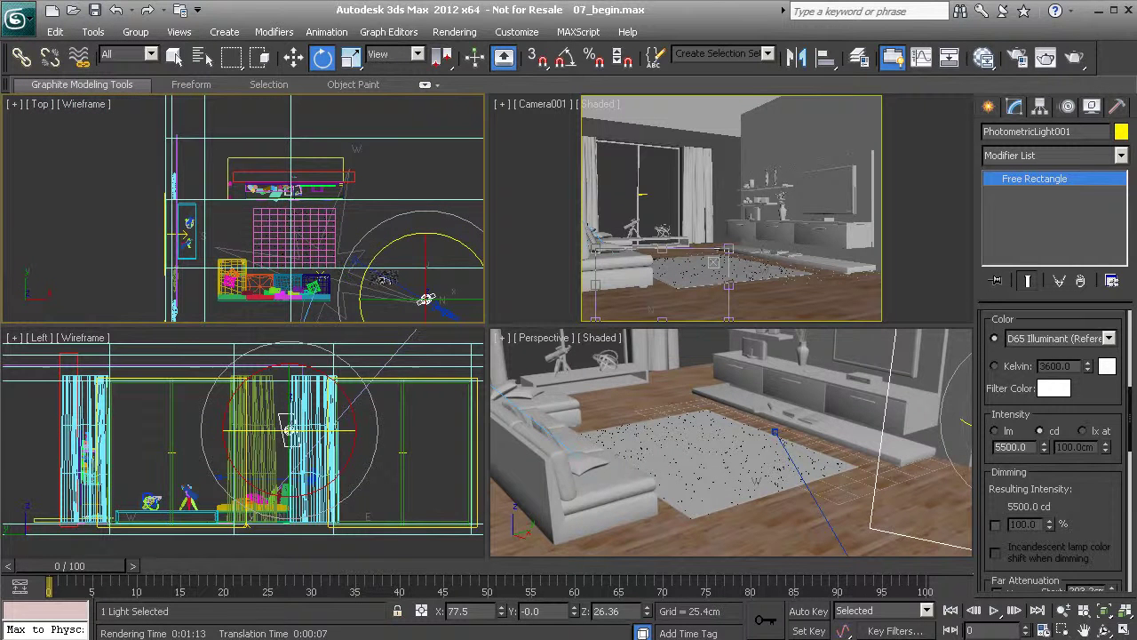
{"action": "key", "text": "w"}
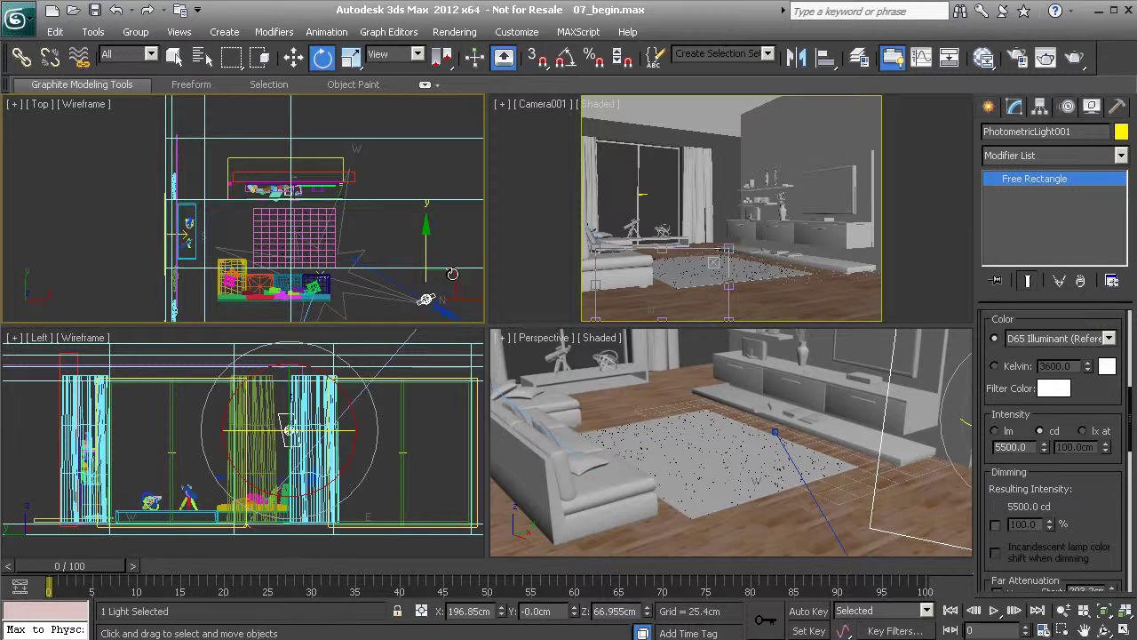
{"action": "middle_click_drag", "start_coordinate": [420, 286], "coordinate": [403, 279]}
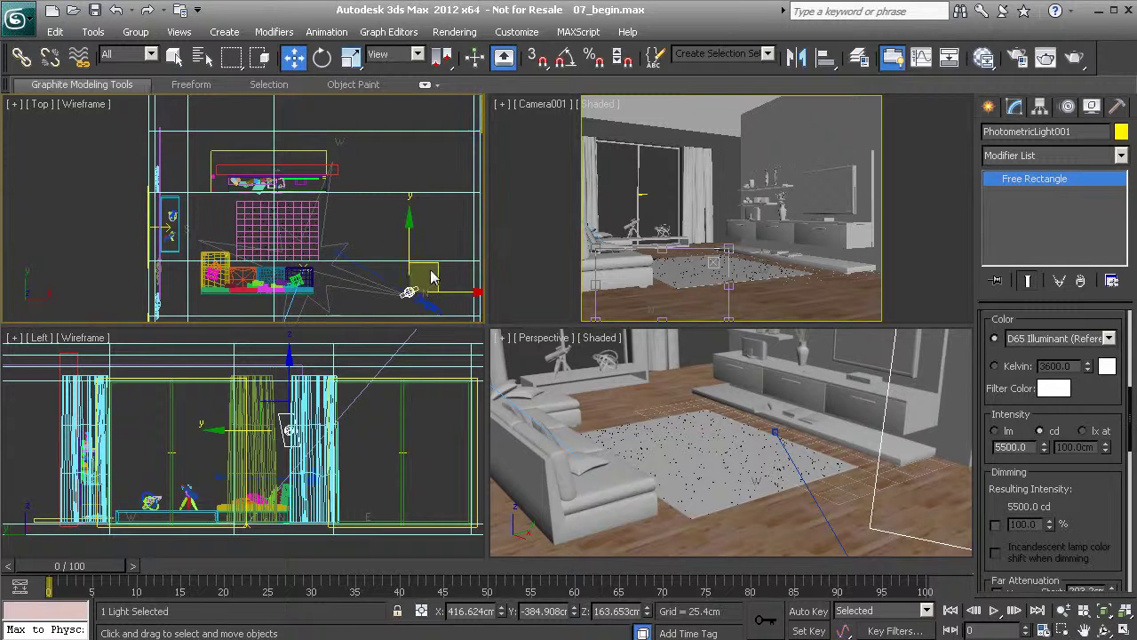
{"action": "left_click", "coordinate": [396, 233]}
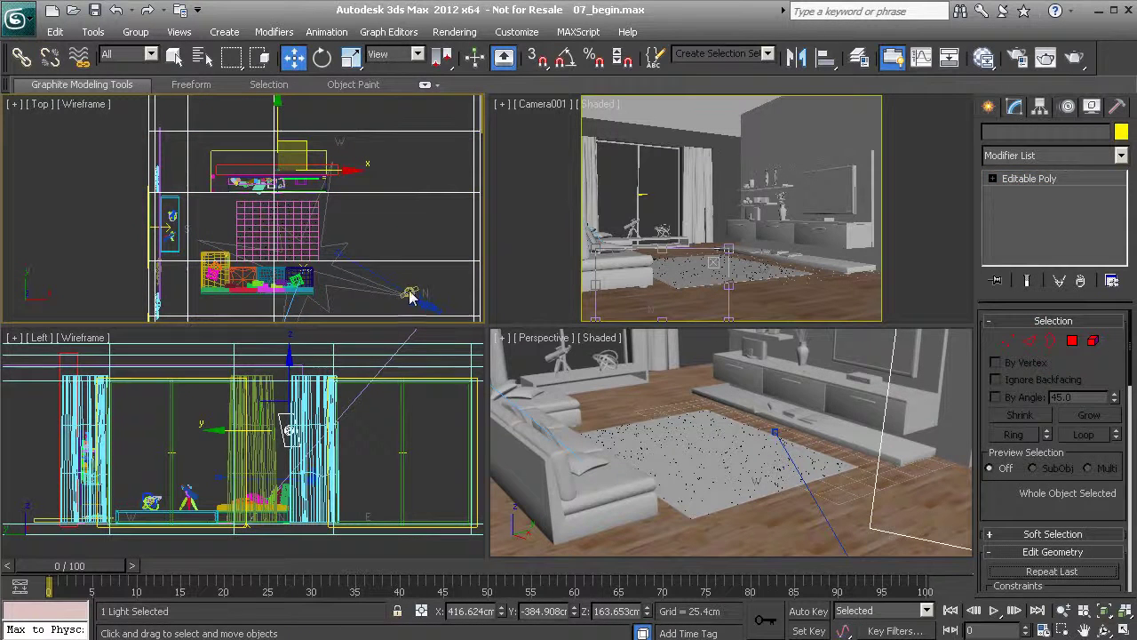
{"action": "left_click", "coordinate": [408, 293]}
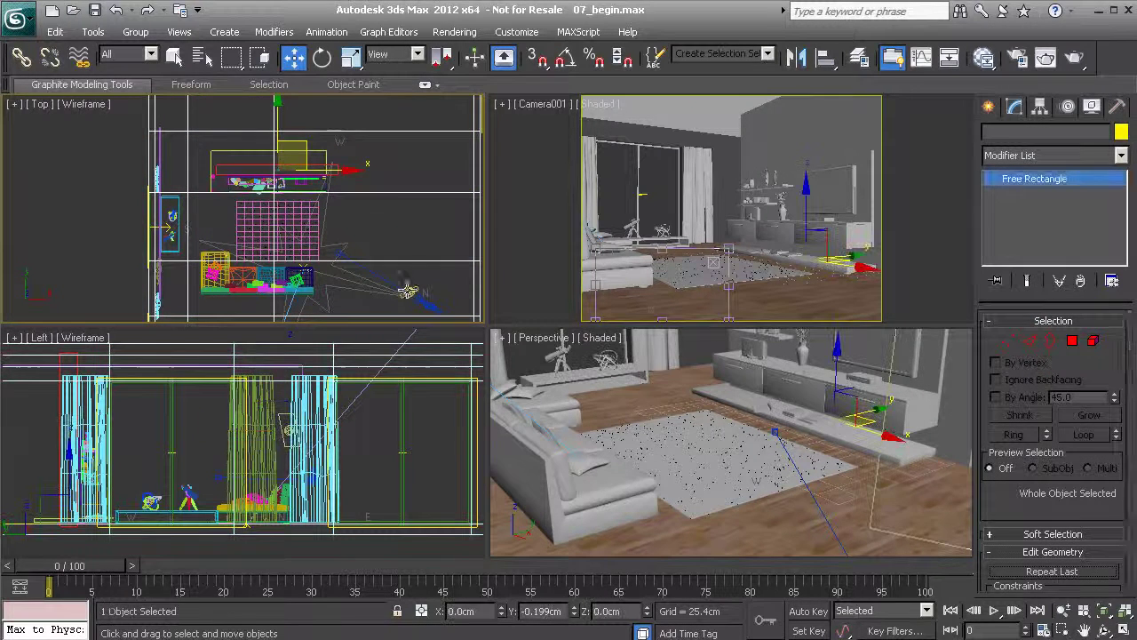
{"action": "left_click", "coordinate": [399, 286]}
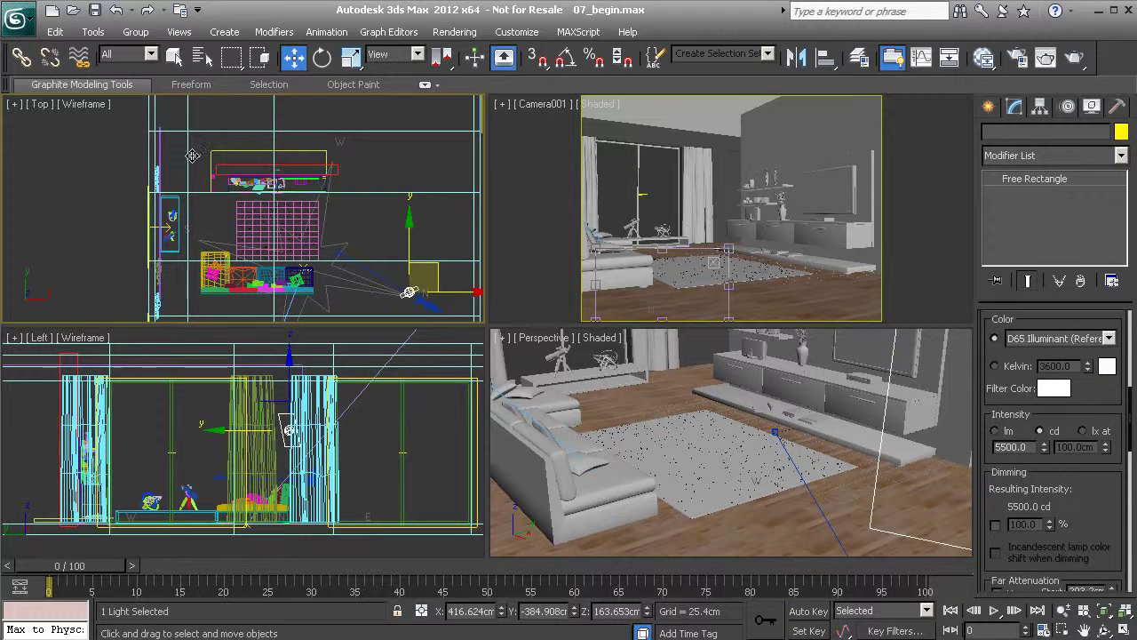
{"action": "left_click_drag", "start_coordinate": [192, 155], "coordinate": [197, 169], "text": "shift"}
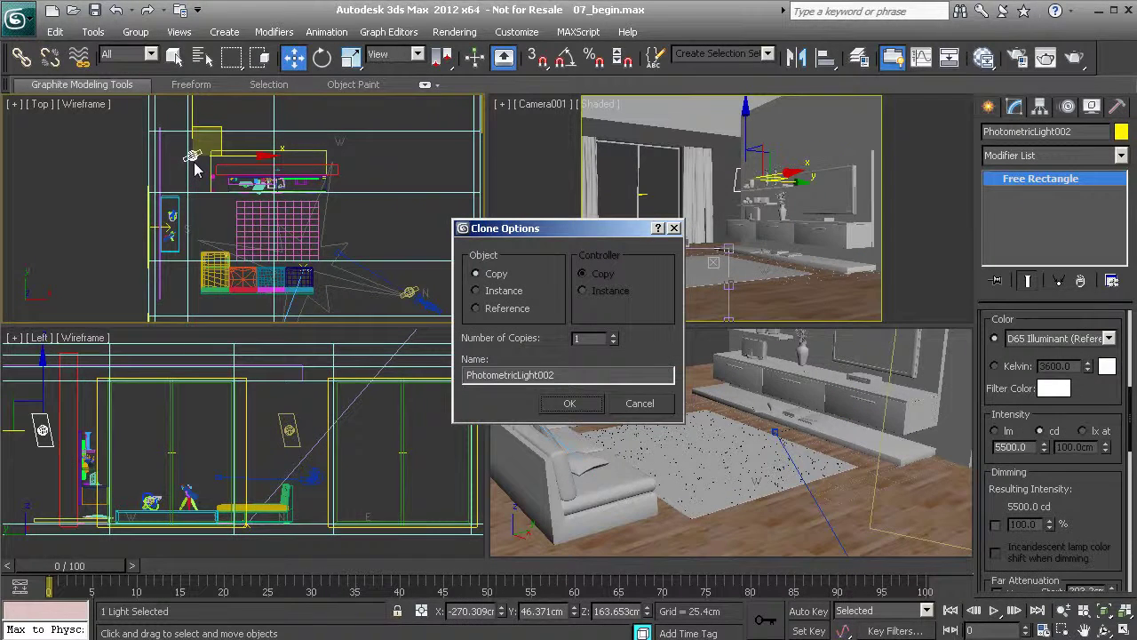
{"action": "left_click", "coordinate": [569, 404]}
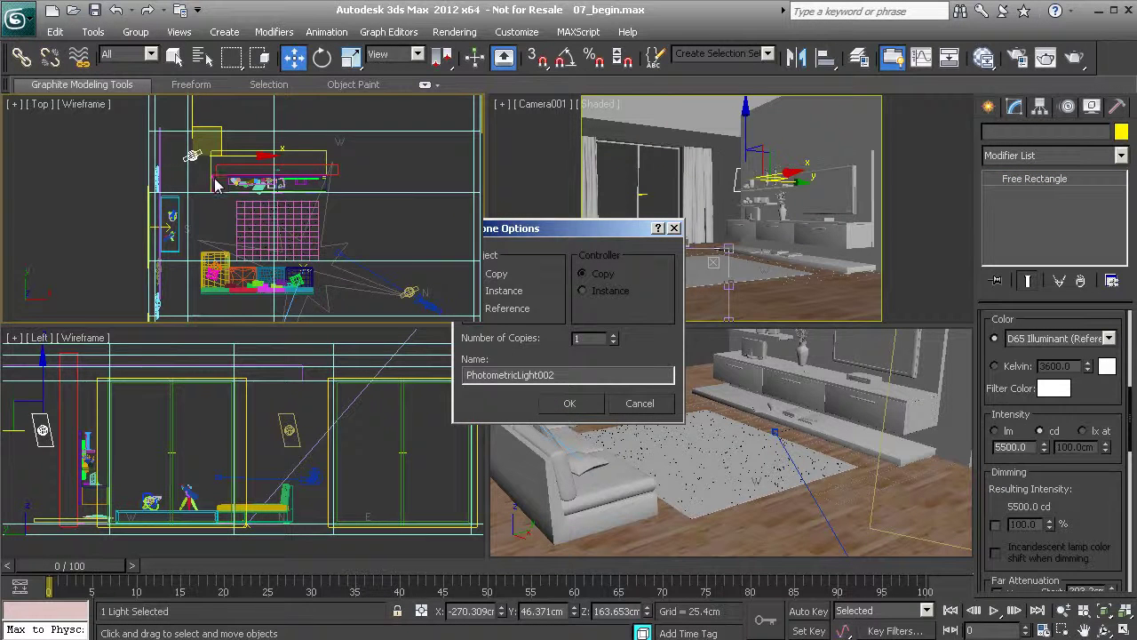
Step: Set the copied light's rotation to 90 degrees around X and 0 degrees around Z
{"action": "middle_click_drag", "start_coordinate": [254, 210], "coordinate": [294, 241]}
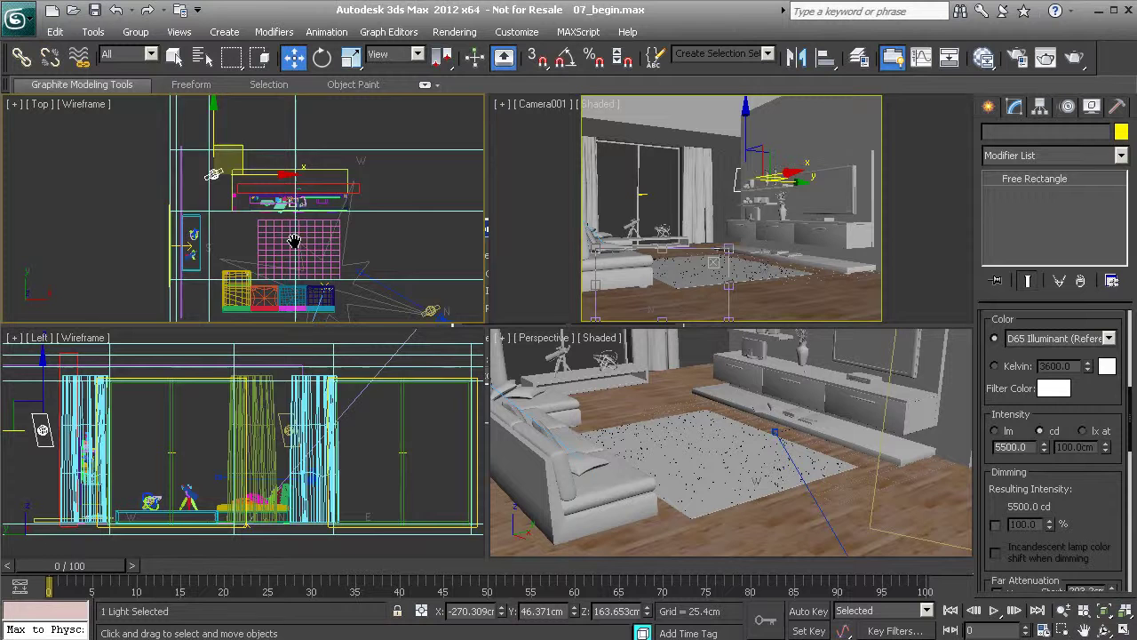
{"action": "scroll", "coordinate": [385, 206], "scroll_direction": "up", "scroll_amount": 4}
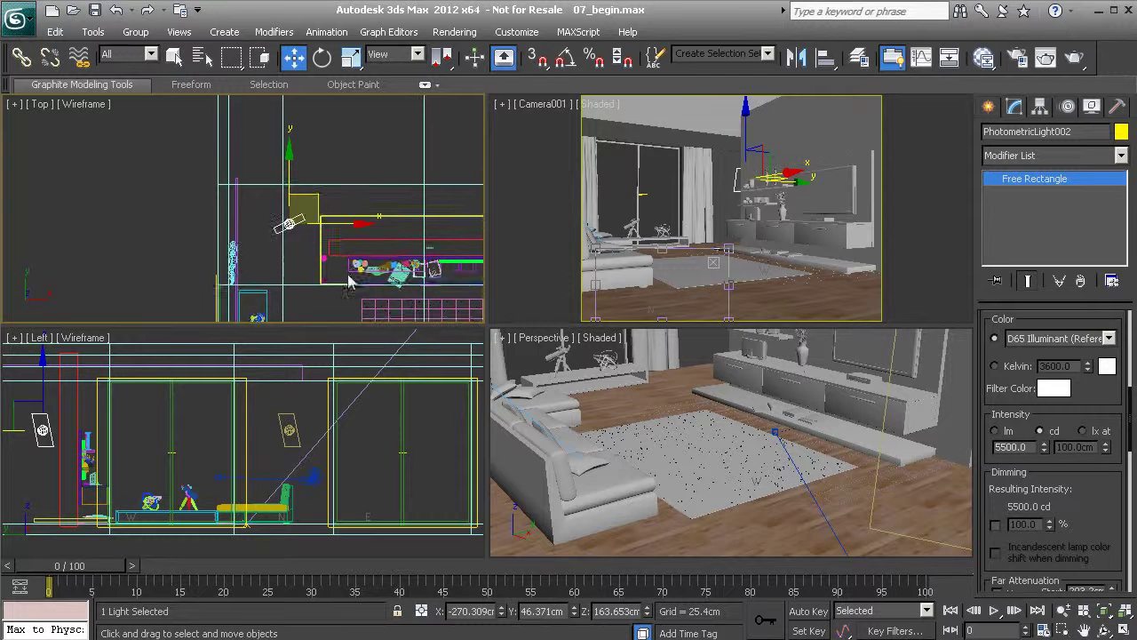
{"action": "key", "text": "e"}
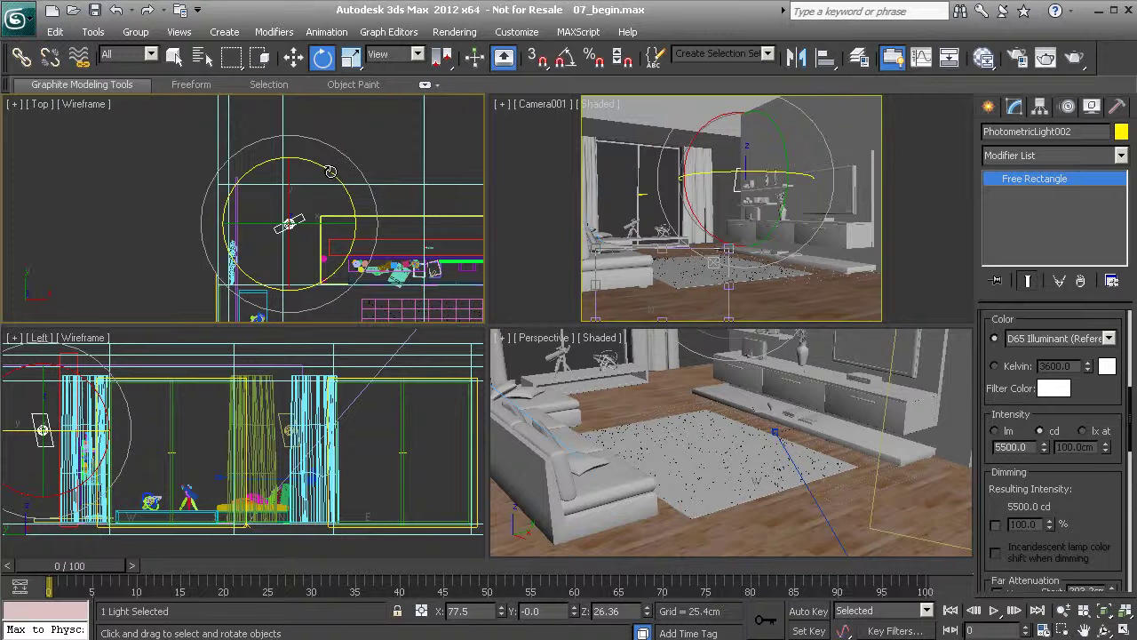
{"action": "left_click_drag", "start_coordinate": [329, 171], "coordinate": [618, 619]}
{"action": "left_click", "coordinate": [622, 611]}
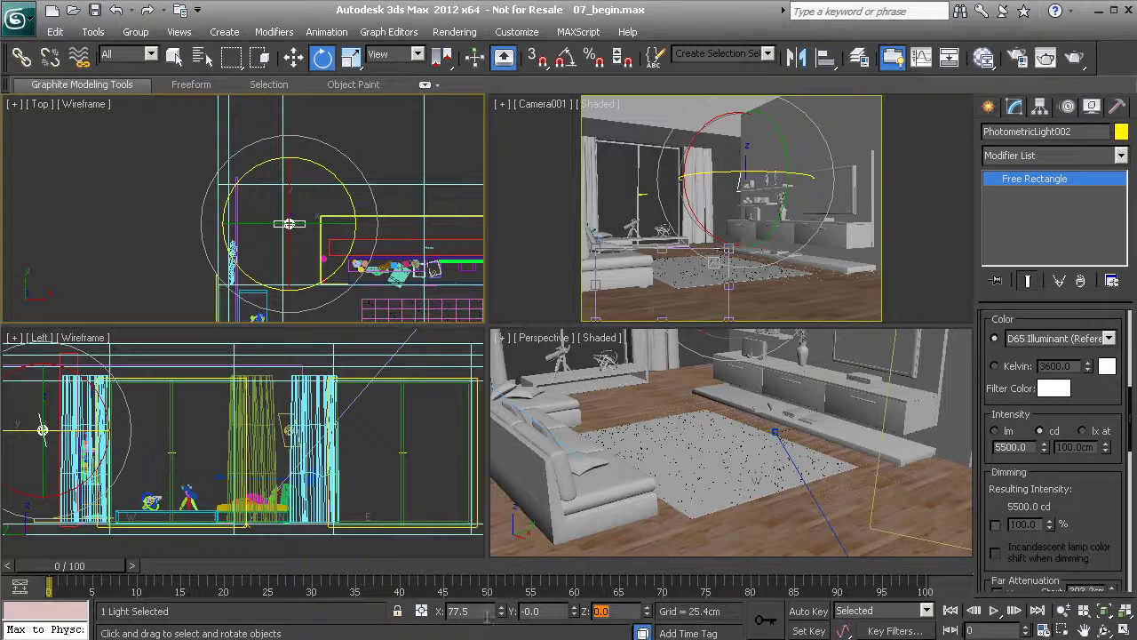
{"action": "left_click", "coordinate": [473, 613]}
{"action": "type", "text": "90"}
{"action": "key", "text": "Return"}
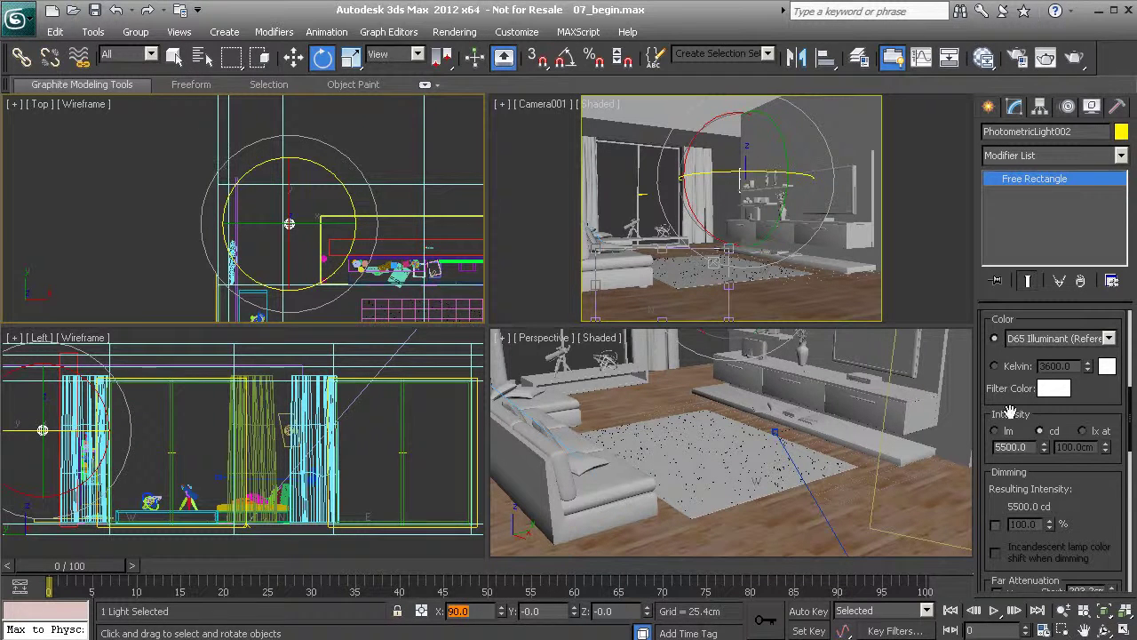
Step: Set the copied light's emitting rectangle to 120 cm length and 120 cm width
{"action": "left_click_drag", "start_coordinate": [1105, 405], "coordinate": [1093, 364]}
{"action": "scroll", "coordinate": [1094, 363], "scroll_direction": "down", "scroll_amount": 5}
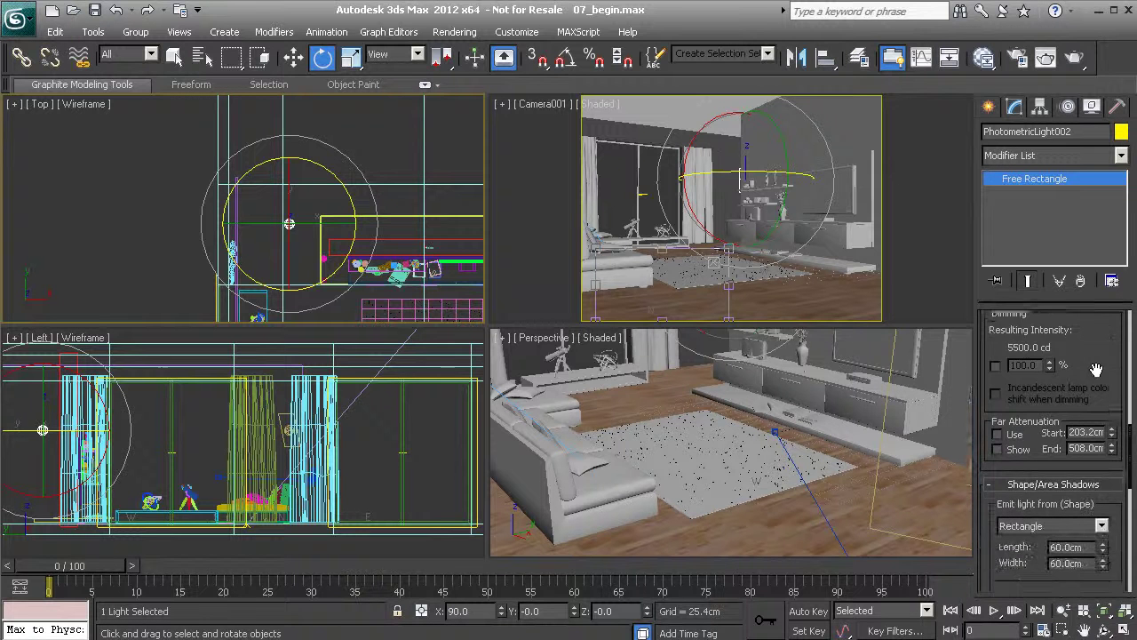
{"action": "double_click", "coordinate": [1087, 488]}
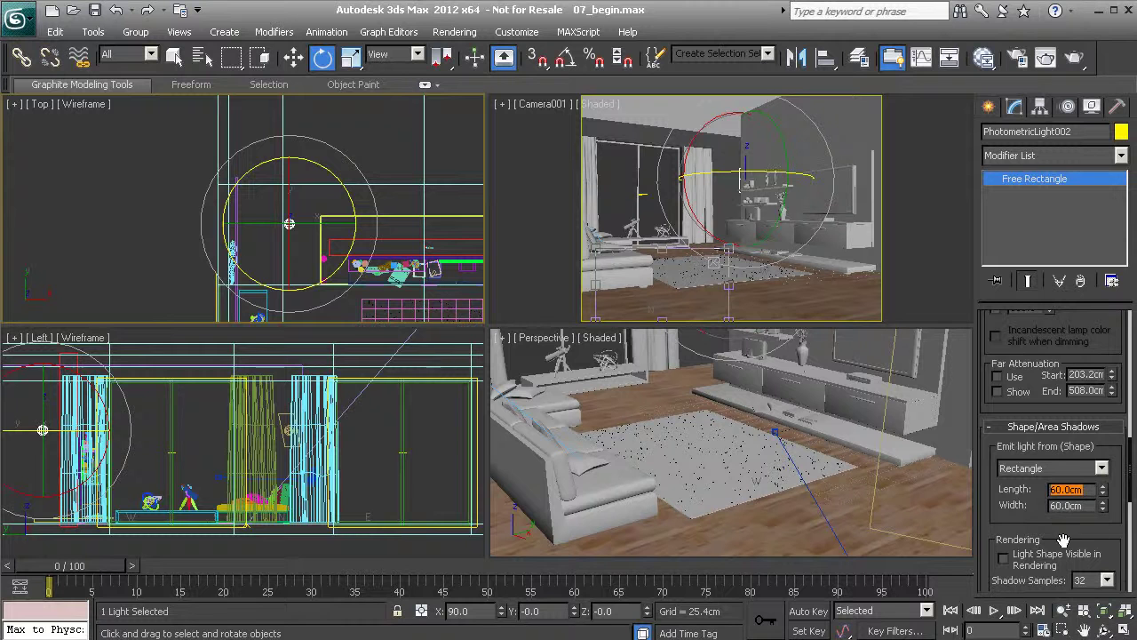
{"action": "type", "text": "120"}
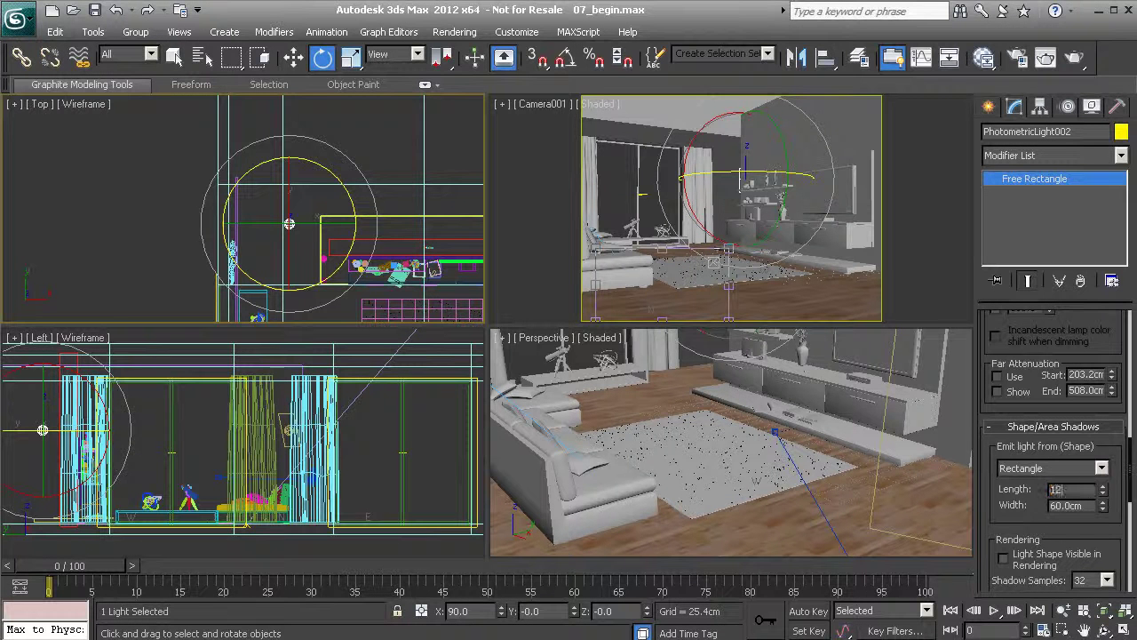
{"action": "key", "text": "Return"}
{"action": "key", "text": "Tab"}
{"action": "type", "text": "120"}
{"action": "key", "text": "Return"}
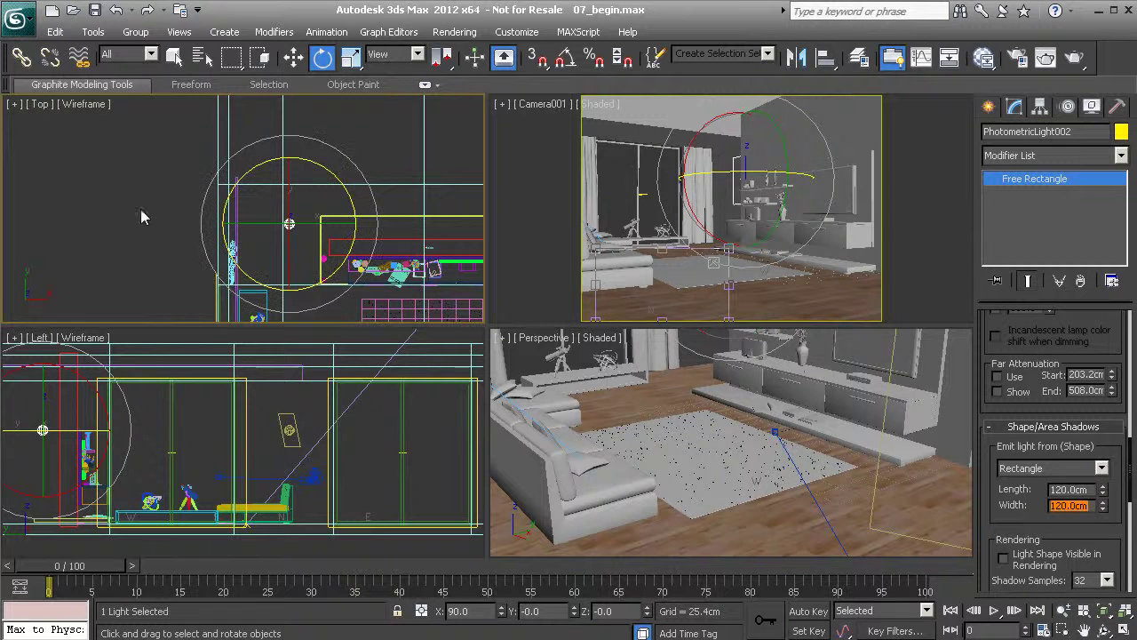
Step: Move the copied light to about X -285 cm, Y 149 cm and lower it to about Z 102 cm
{"action": "type", "text": "w"}
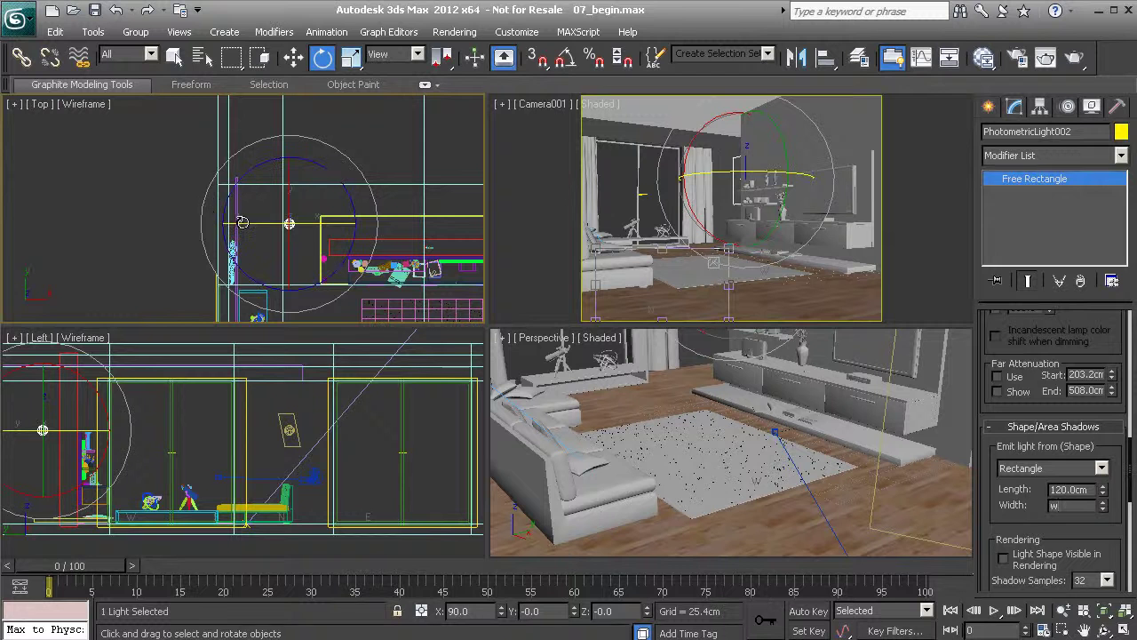
{"action": "middle_click_drag", "start_coordinate": [241, 223], "coordinate": [209, 227]}
{"action": "scroll", "coordinate": [229, 229], "scroll_direction": "up", "scroll_amount": 2}
{"action": "key", "text": "w"}
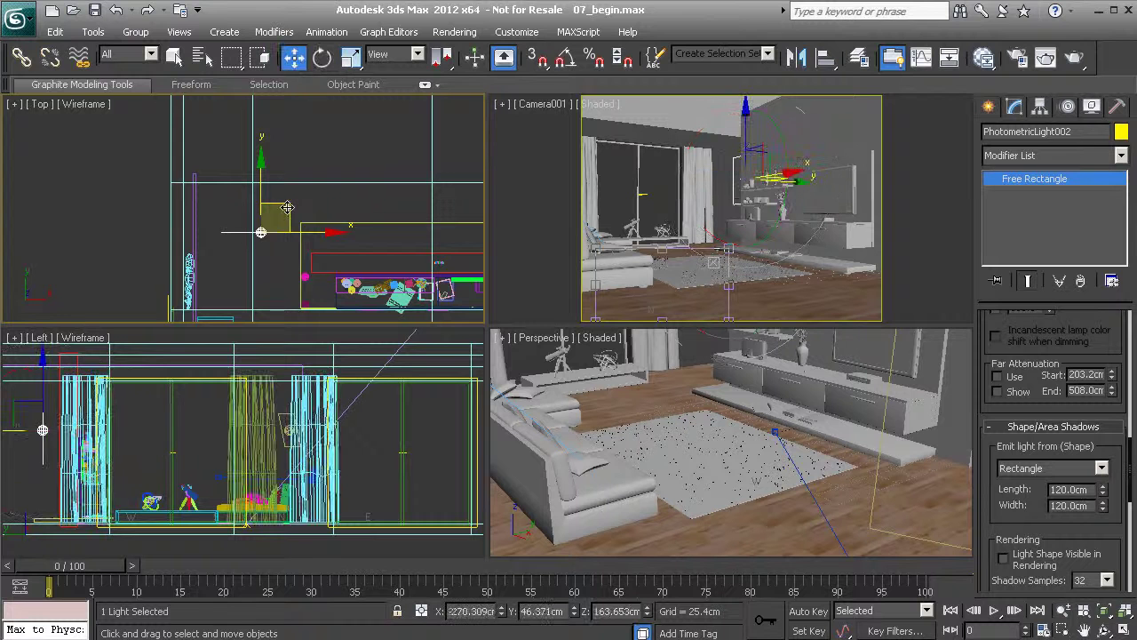
{"action": "left_click_drag", "start_coordinate": [287, 207], "coordinate": [278, 139]}
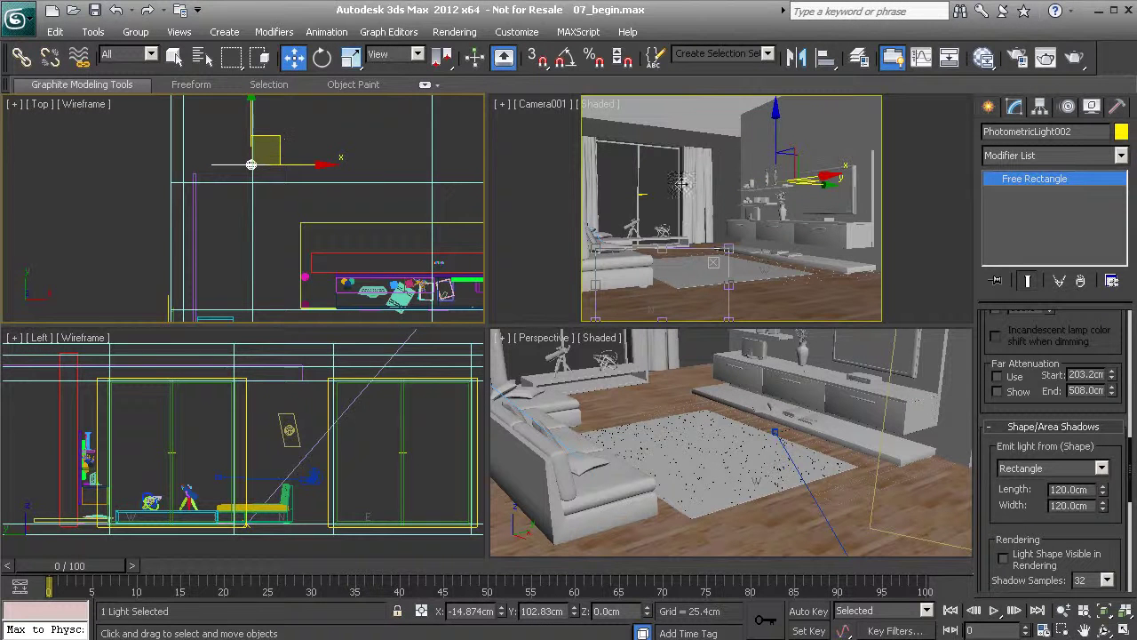
{"action": "middle_click_drag", "start_coordinate": [190, 431], "coordinate": [411, 433]}
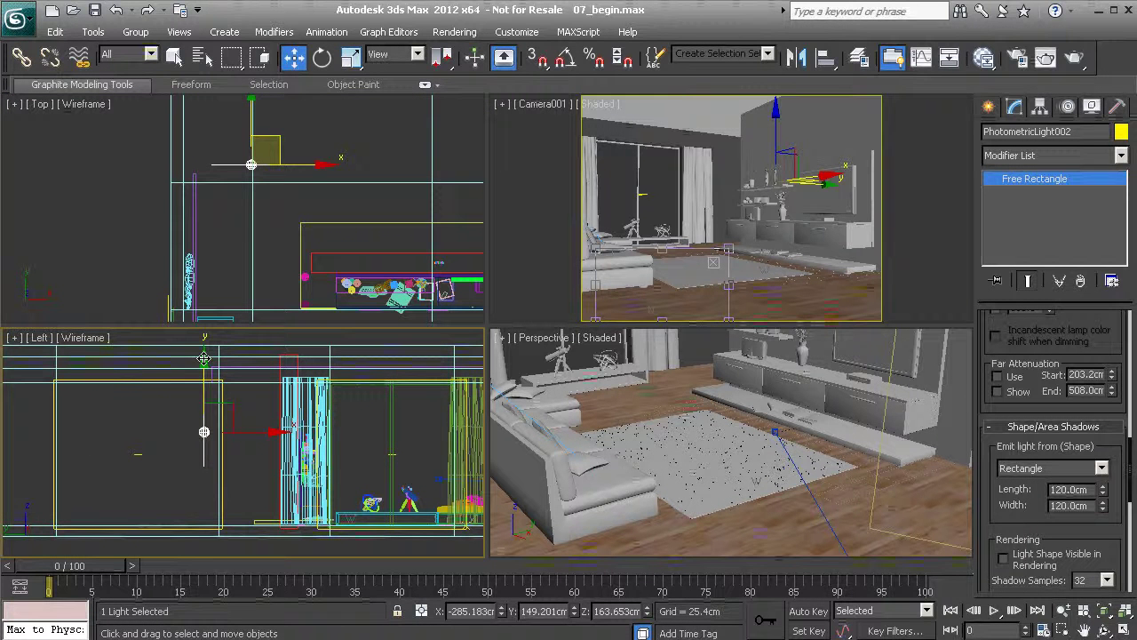
{"action": "left_click_drag", "start_coordinate": [204, 360], "coordinate": [203, 399]}
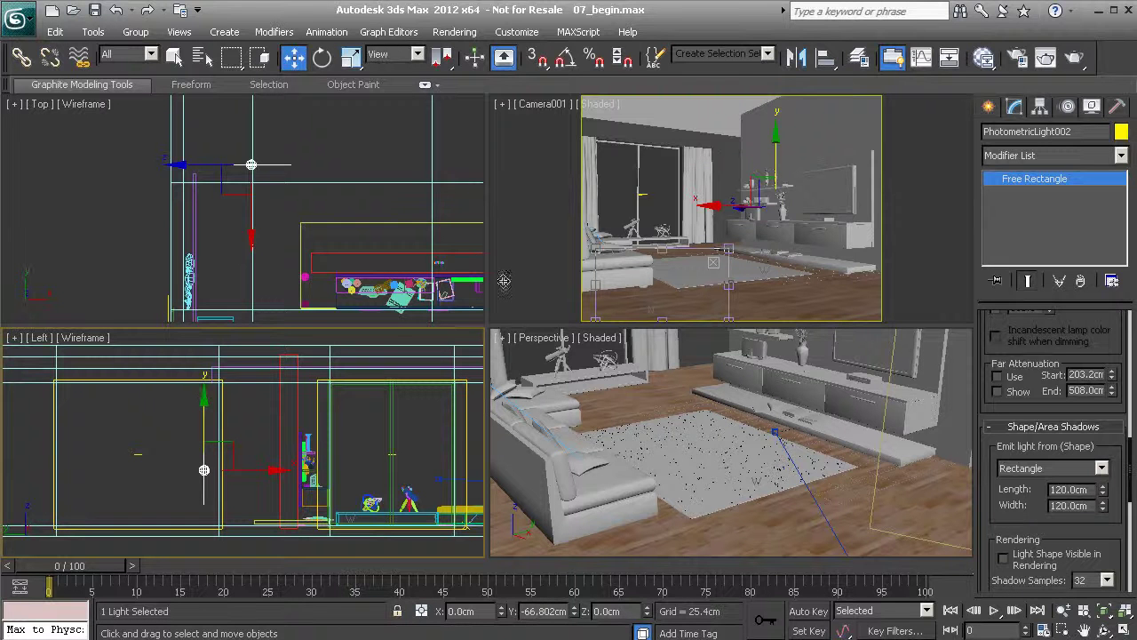
{"action": "key", "text": "ctrl+z"}
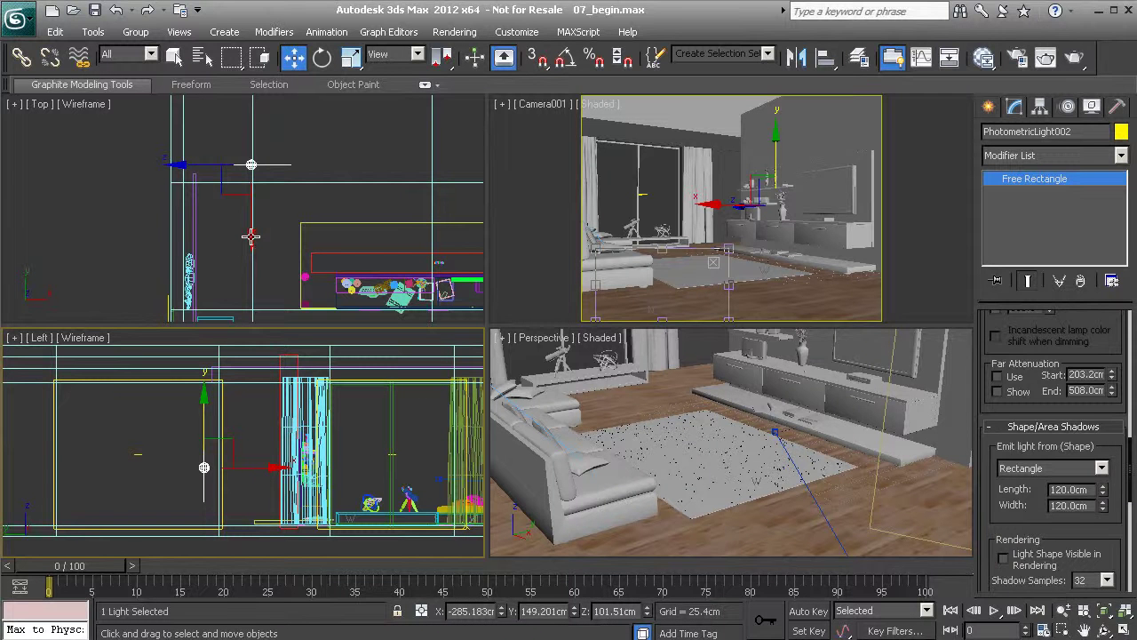
Step: Shift the copied light toward the TV cabinet to about X -282 cm, Y 113 cm, and render the Camera001 view
{"action": "left_click", "coordinate": [251, 236]}
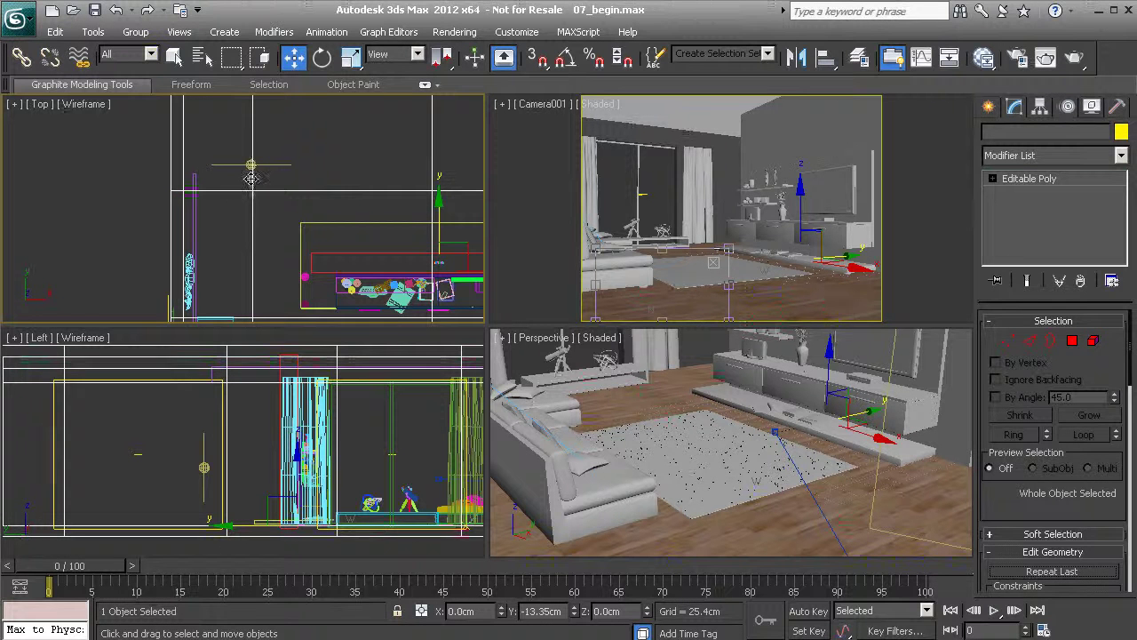
{"action": "left_click", "coordinate": [249, 189]}
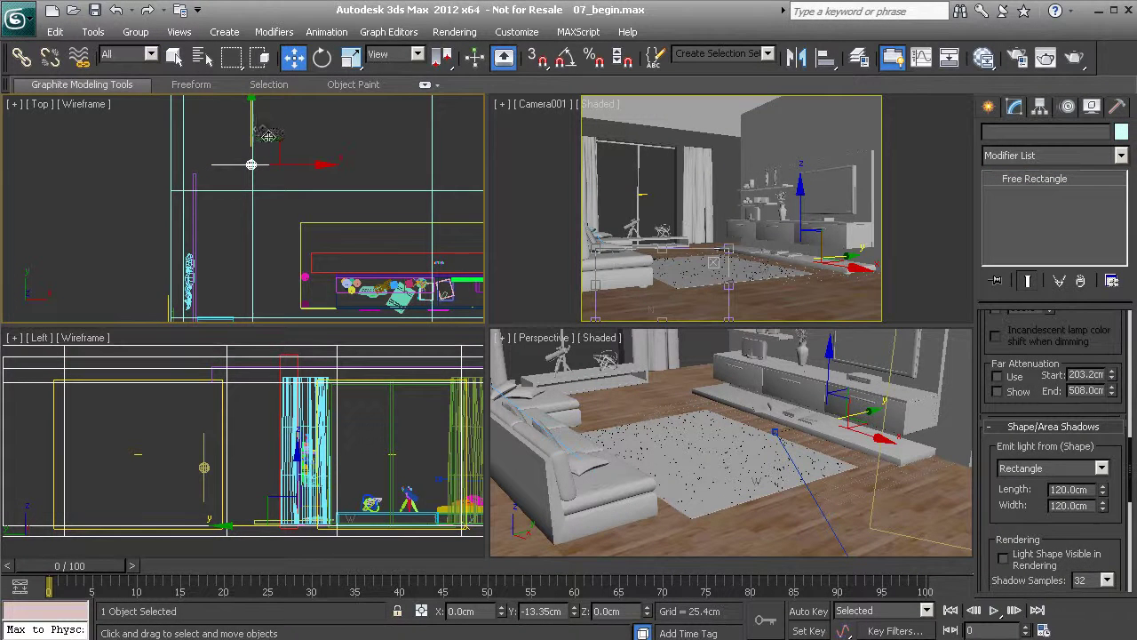
{"action": "left_click", "coordinate": [255, 181]}
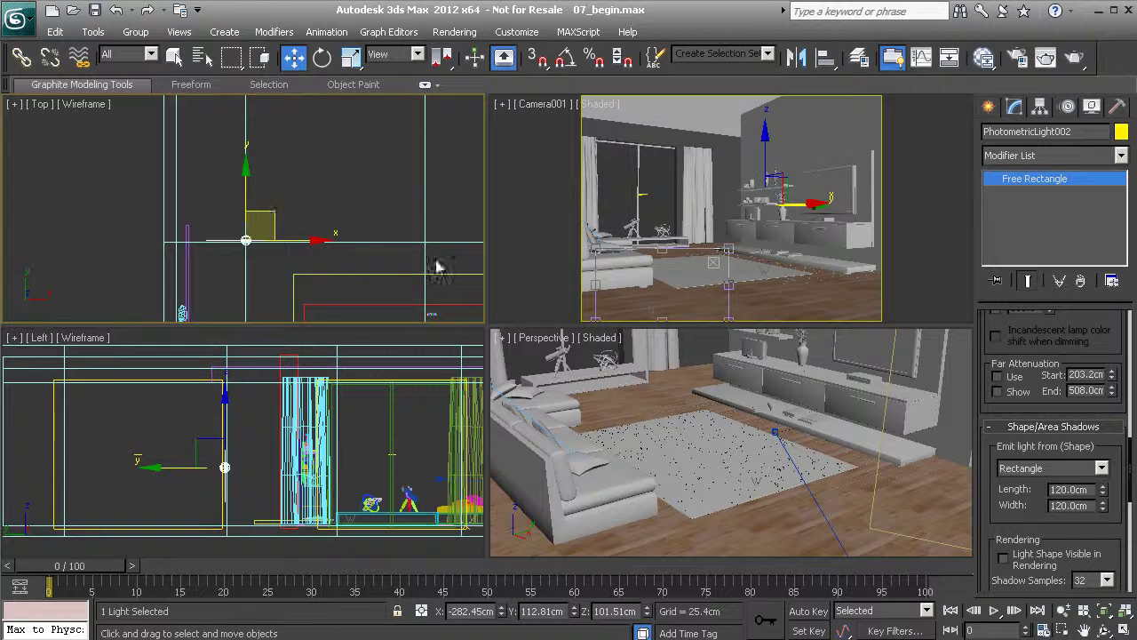
{"action": "key", "text": "shift+q"}
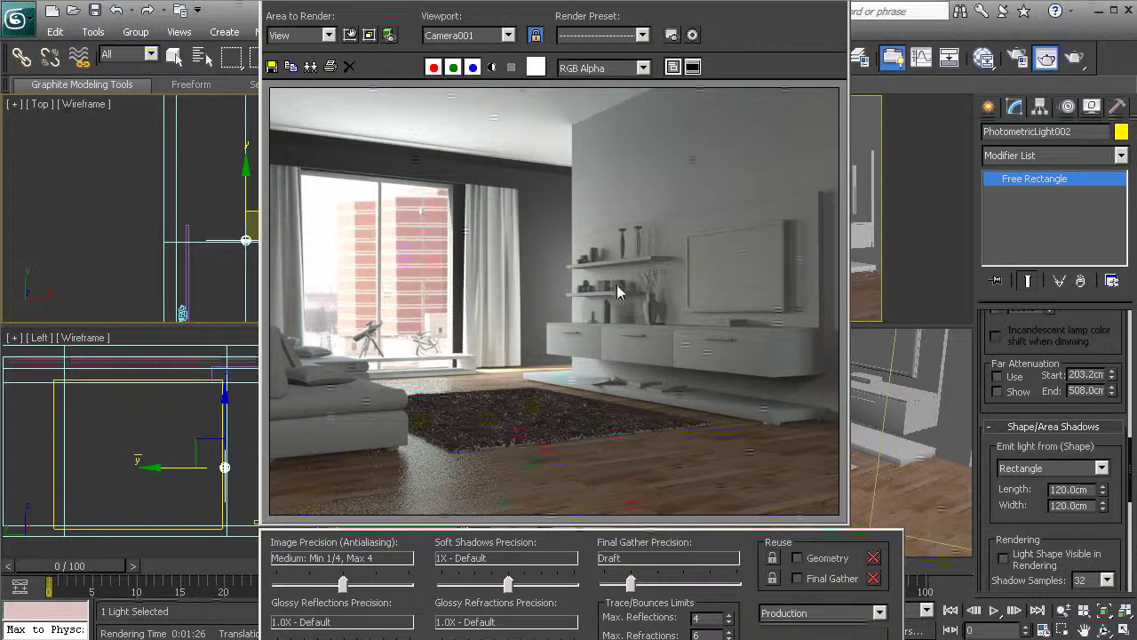
{"action": "key", "text": "shift+q"}
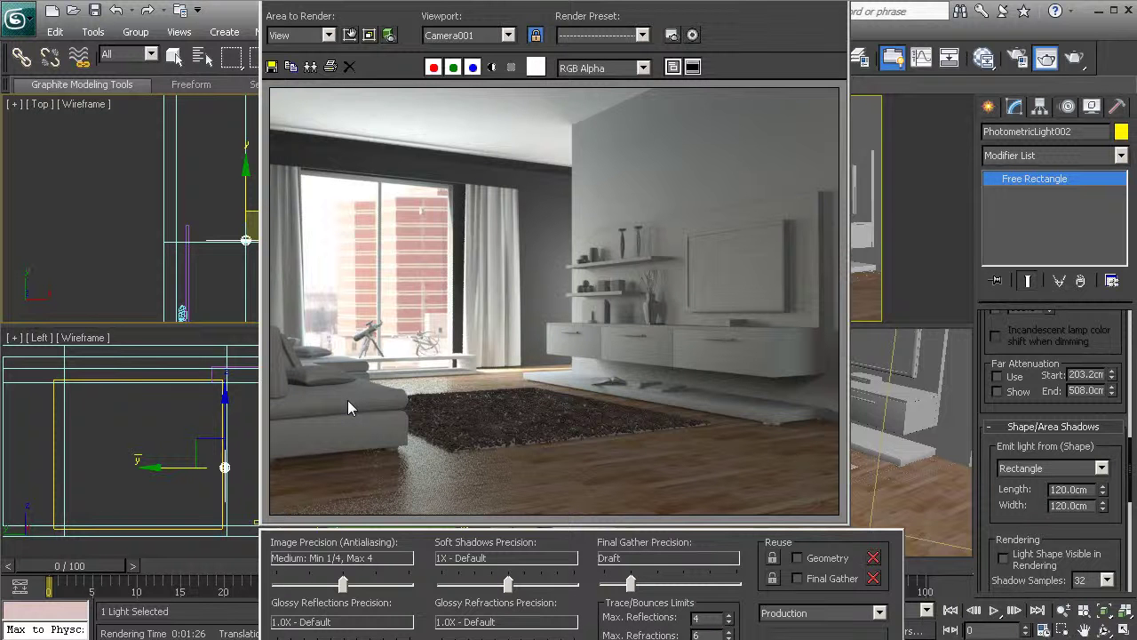
Step: Inspect the render up close for shadow quality on the sofa cushions, TV cabinet, television, wall shelves and window area
{"action": "scroll", "coordinate": [361, 408], "scroll_direction": "up", "scroll_amount": 1}
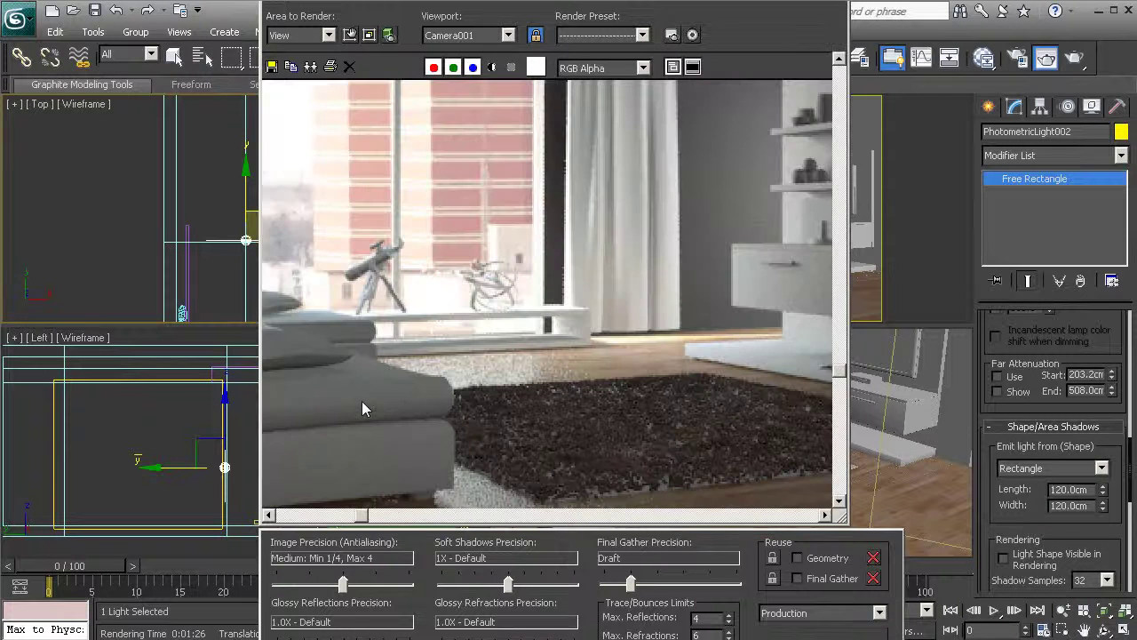
{"action": "scroll", "coordinate": [362, 408], "scroll_direction": "up", "scroll_amount": 1}
{"action": "middle_click_drag", "start_coordinate": [361, 401], "coordinate": [714, 381]}
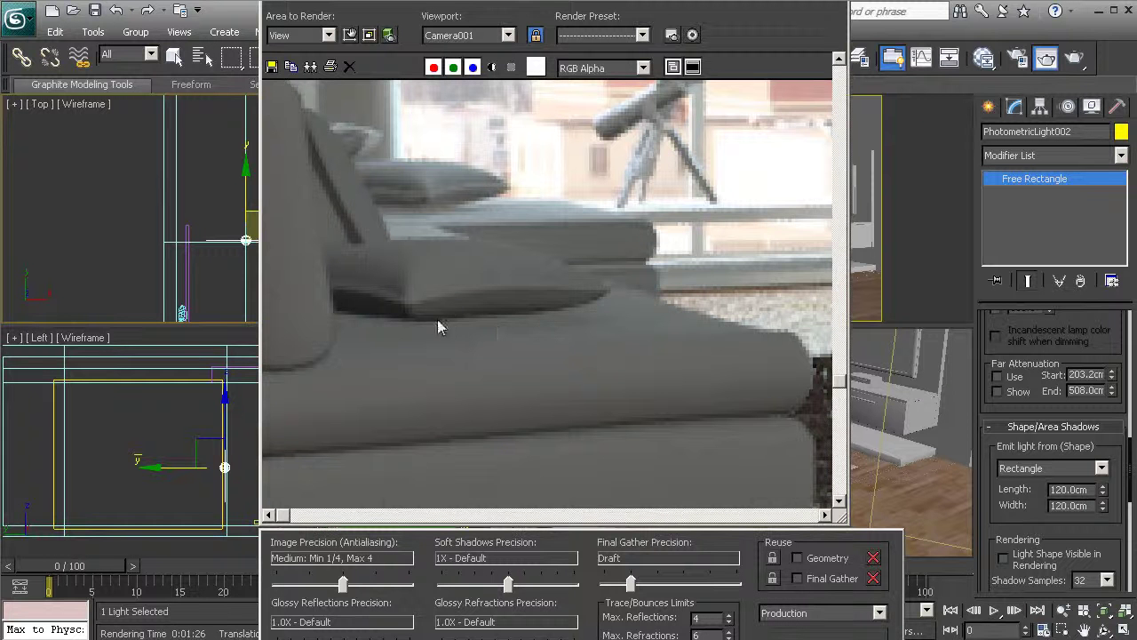
{"action": "middle_click_drag", "start_coordinate": [619, 333], "coordinate": [686, 295]}
{"action": "middle_click_drag", "start_coordinate": [604, 315], "coordinate": [766, 394]}
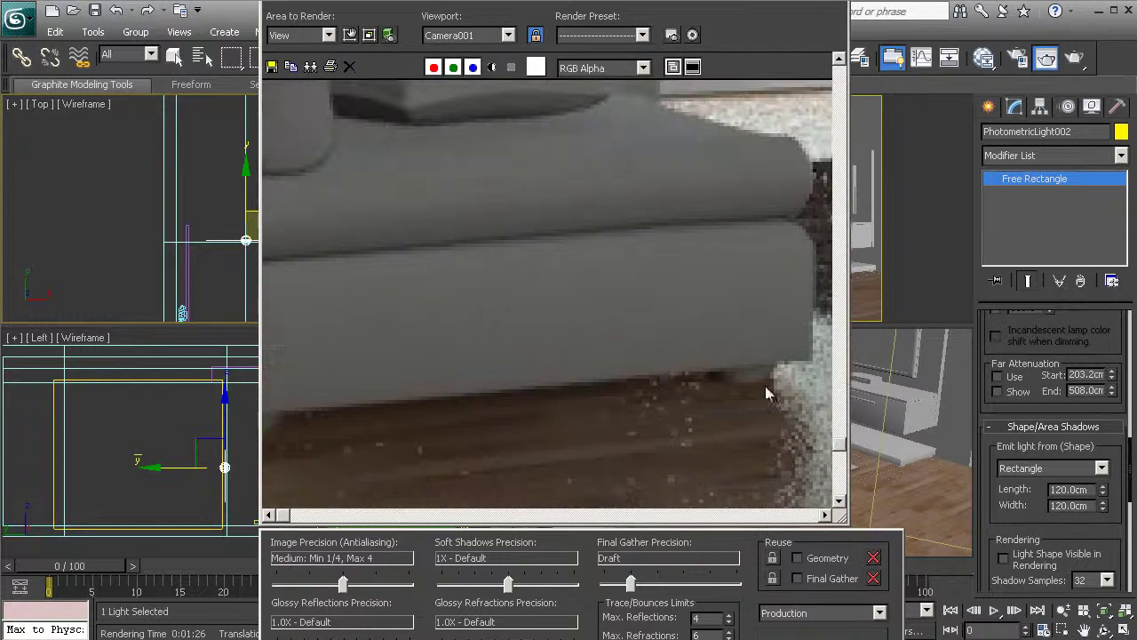
{"action": "middle_click_drag", "start_coordinate": [745, 293], "coordinate": [558, 326]}
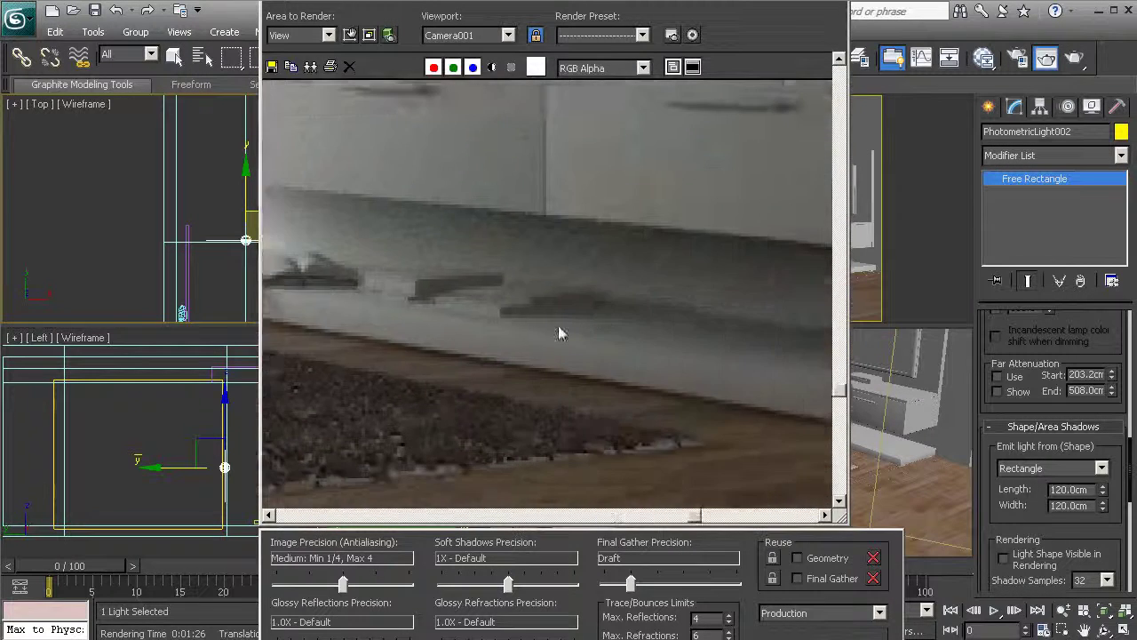
{"action": "middle_click_drag", "start_coordinate": [715, 267], "coordinate": [591, 307]}
{"action": "middle_click_drag", "start_coordinate": [813, 216], "coordinate": [619, 300]}
{"action": "middle_click_drag", "start_coordinate": [596, 258], "coordinate": [528, 409]}
{"action": "middle_click_drag", "start_coordinate": [531, 273], "coordinate": [531, 387]}
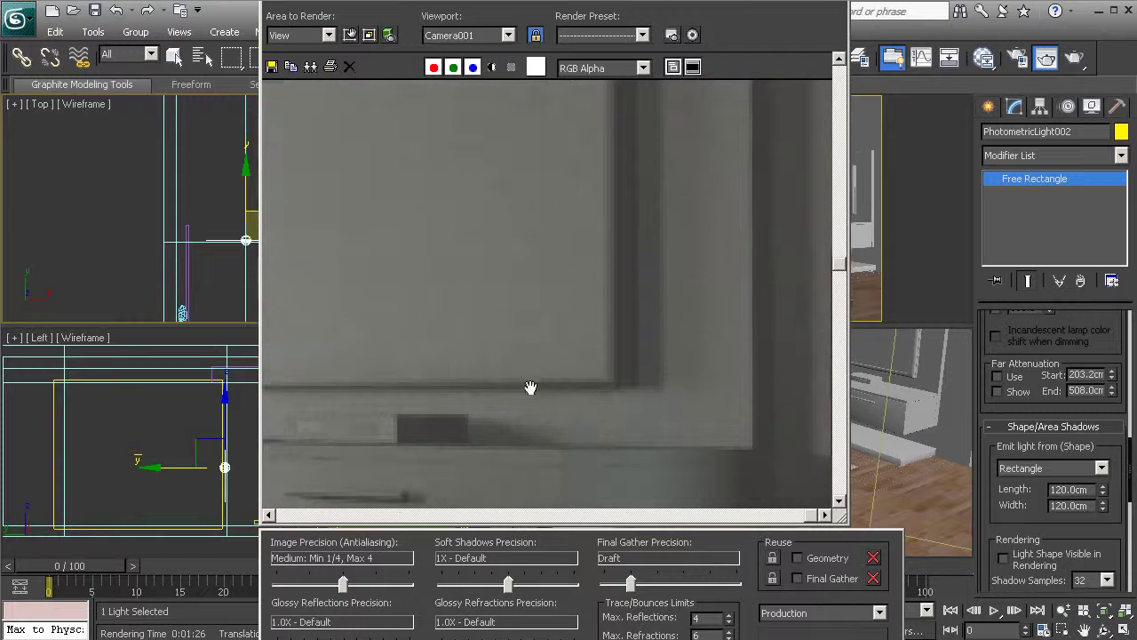
{"action": "middle_click_drag", "start_coordinate": [475, 349], "coordinate": [744, 327]}
{"action": "middle_click_drag", "start_coordinate": [330, 364], "coordinate": [599, 337]}
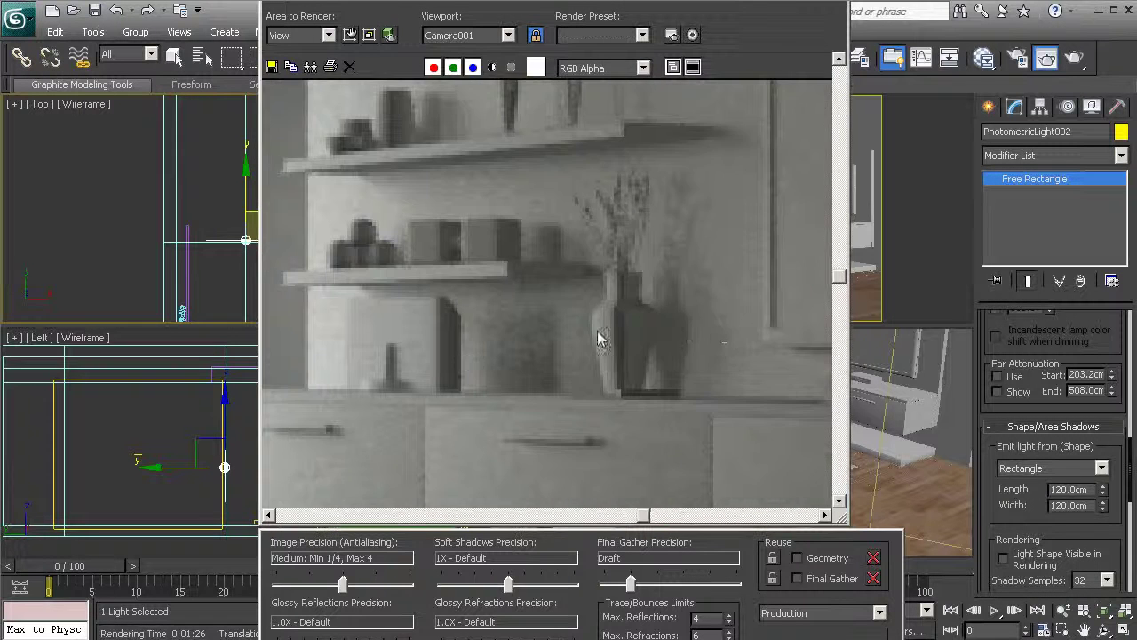
{"action": "middle_click_drag", "start_coordinate": [439, 365], "coordinate": [670, 348]}
{"action": "middle_click_drag", "start_coordinate": [449, 391], "coordinate": [723, 304]}
{"action": "middle_click_drag", "start_coordinate": [490, 345], "coordinate": [695, 346]}
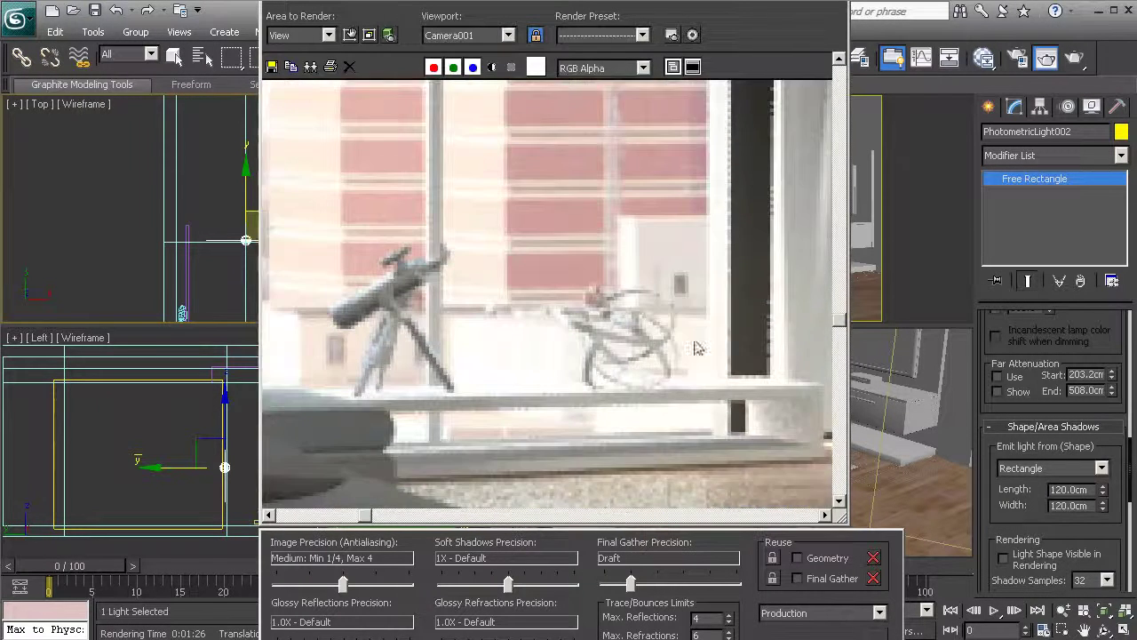
{"action": "middle_click_drag", "start_coordinate": [535, 358], "coordinate": [675, 329]}
{"action": "middle_click_drag", "start_coordinate": [514, 342], "coordinate": [607, 314]}
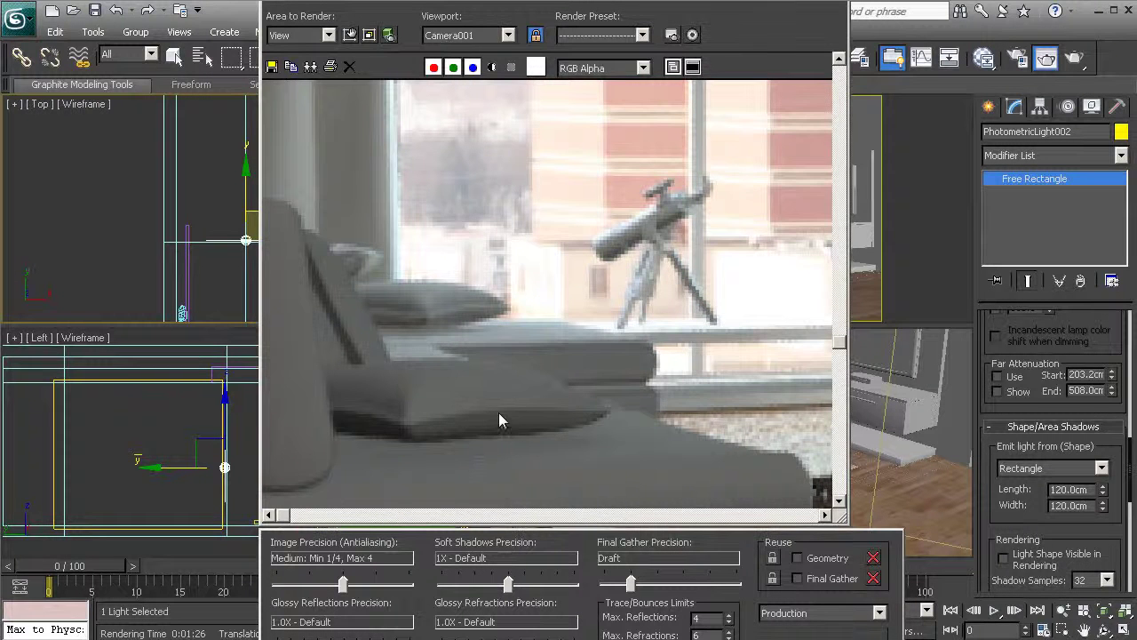
{"action": "scroll", "coordinate": [508, 405], "scroll_direction": "down", "scroll_amount": 4}
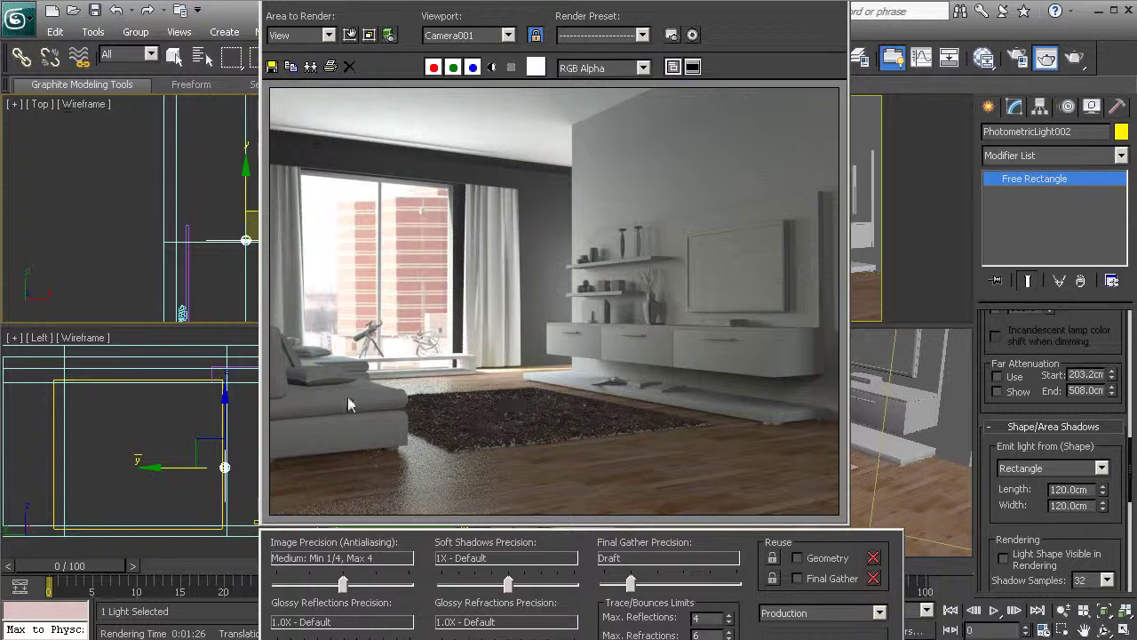